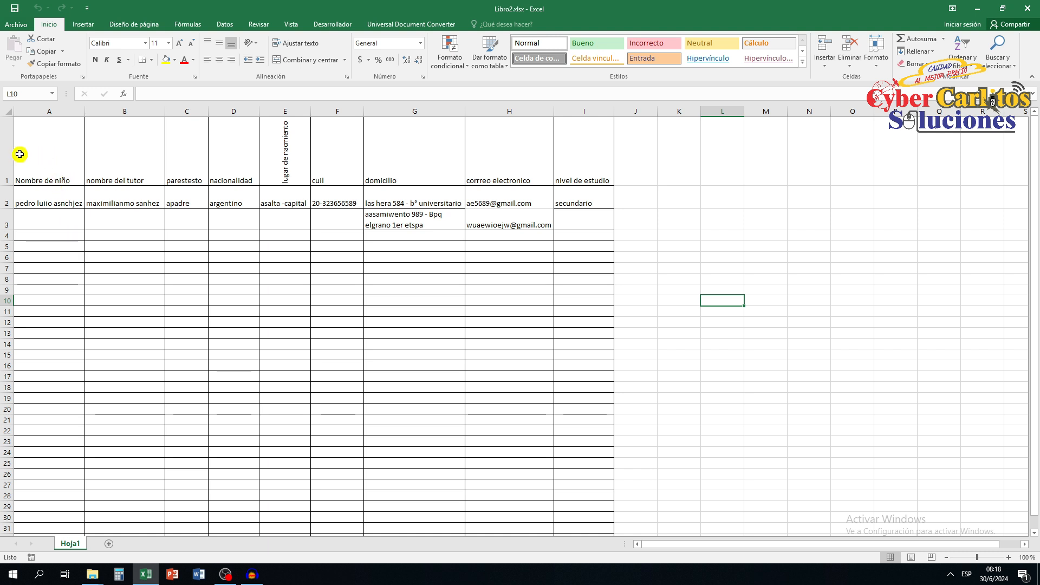
Set the font size of the header row A1:I1 to 14.
mouse_move(22, 158)
left_mouse_down()
mouse_move(428, 154)
mouse_move(585, 166)
left_mouse_up()
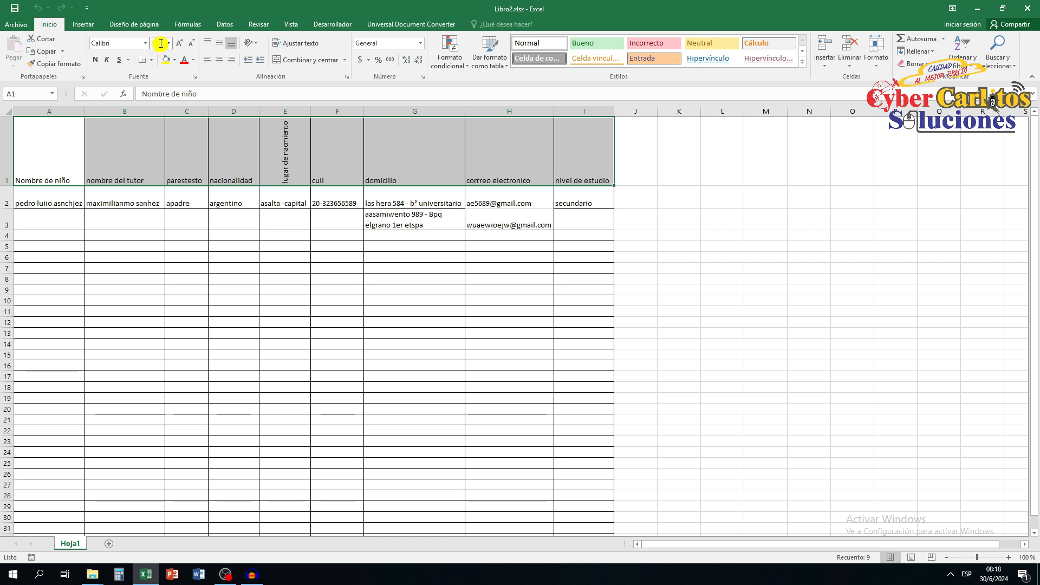
left_click(159, 43)
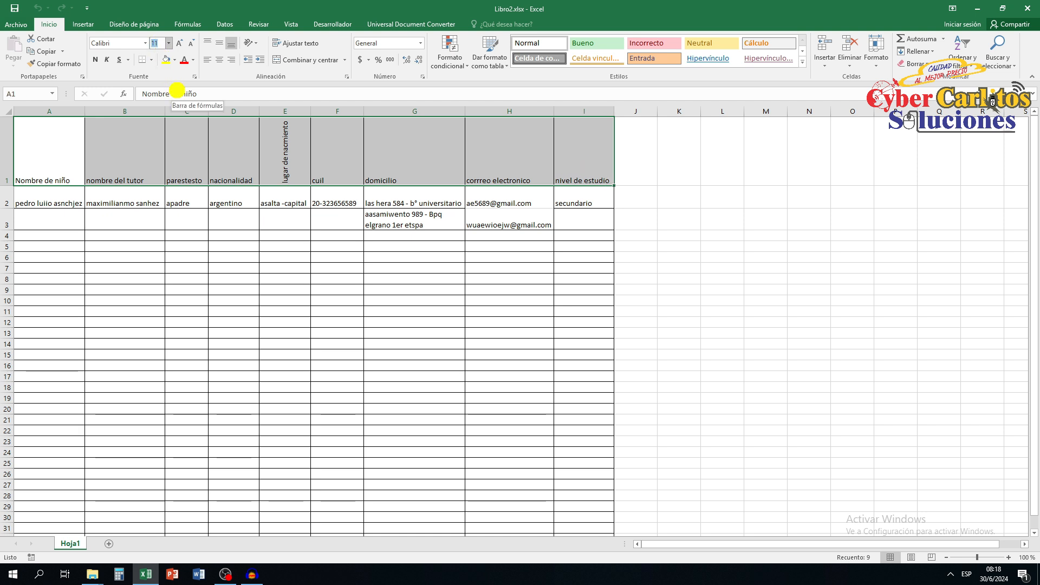
key("Return")
left_click(162, 42)
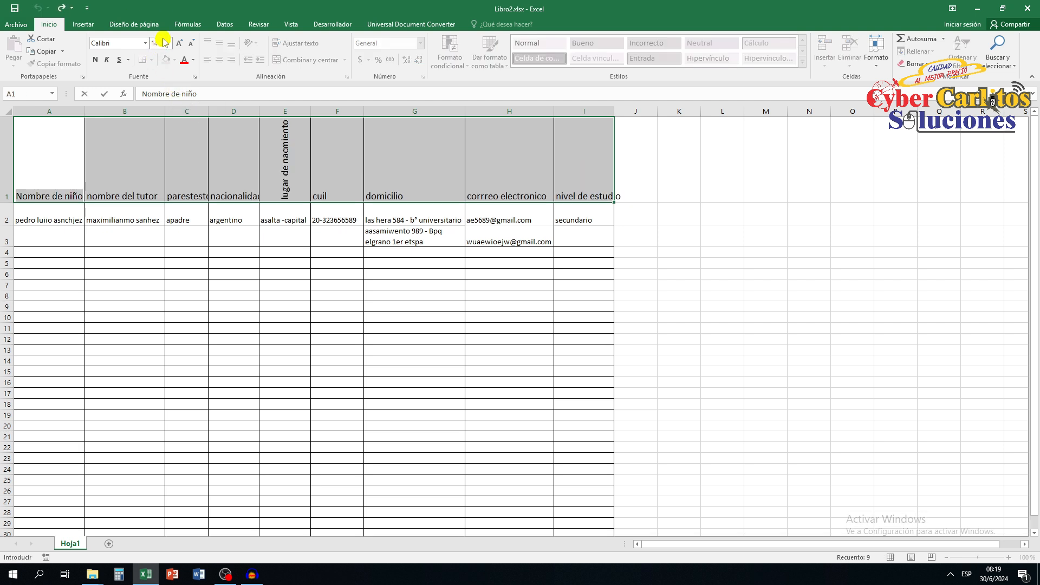
left_click(163, 42)
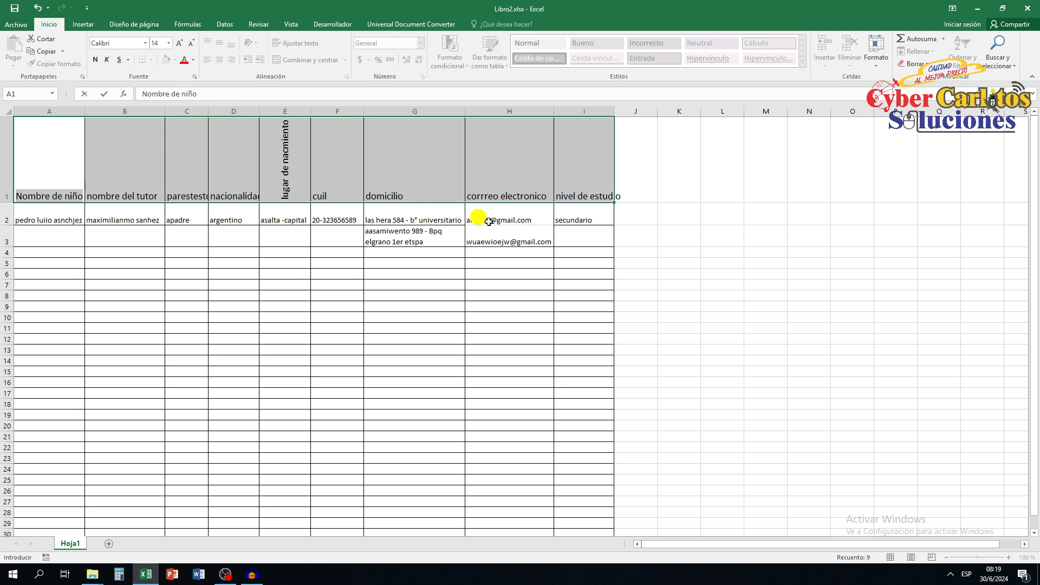
left_click(677, 214)
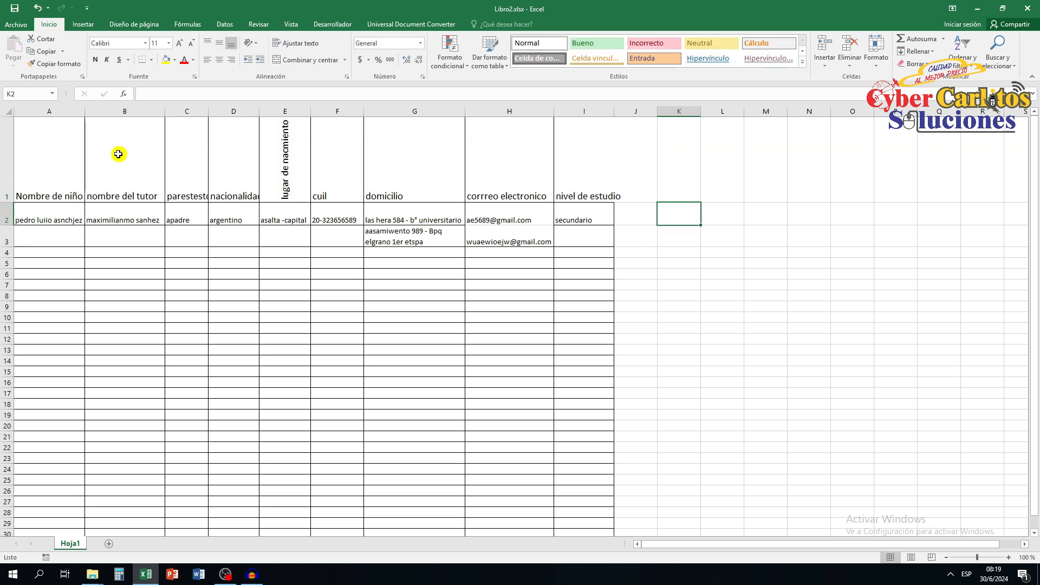
Make the text of the header row A1:I1 bold.
left_click_drag(52, 156, 577, 168)
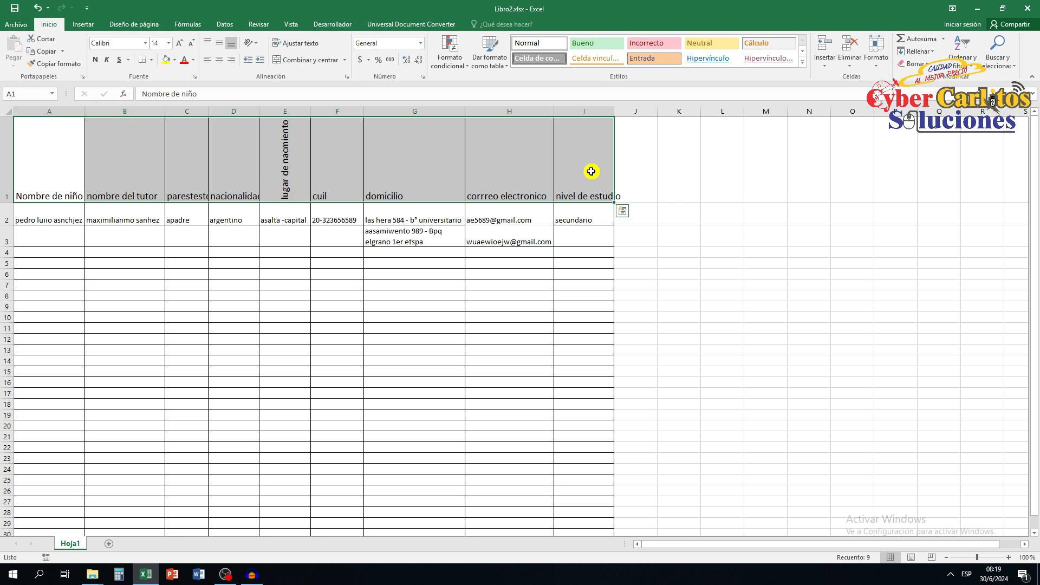
left_click(95, 61)
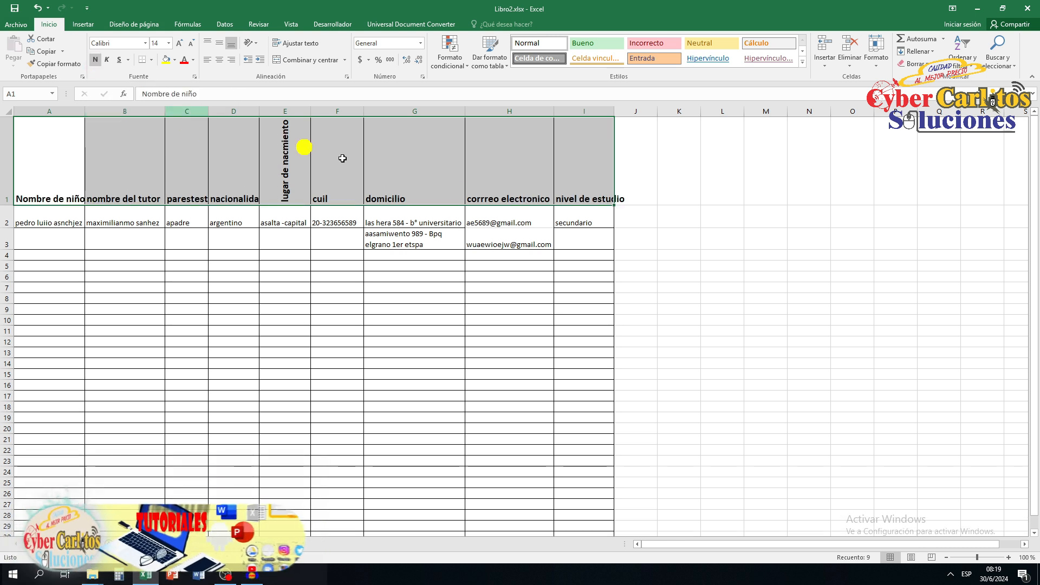
left_click(652, 195)
Widen the "nivel de estudio", "nacionalidad" and "parestesto" columns so their bold headings fit.
left_click_drag(618, 117, 631, 118)
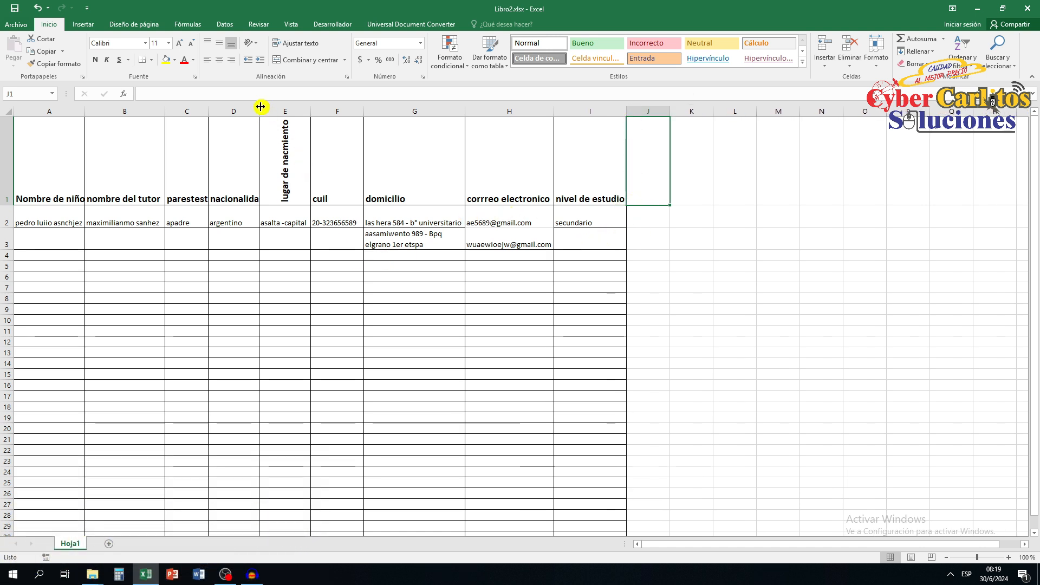
left_click_drag(259, 111, 217, 111)
left_click_drag(217, 111, 217, 111)
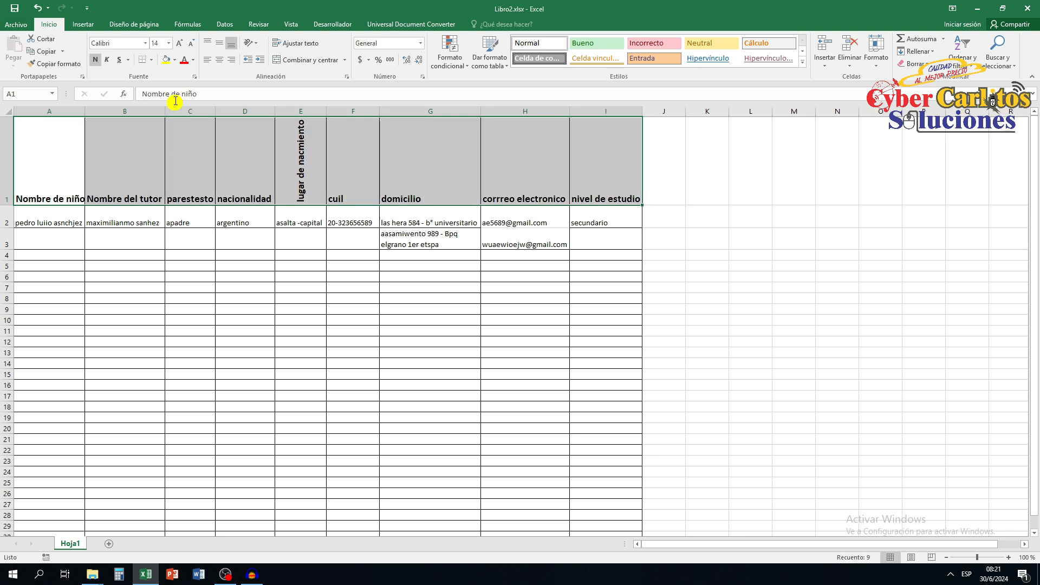
Fill the header row A1:I1 with a custom light yellow-green colour, RGB 232, 244, 158.
left_click(26, 143)
left_click_drag(34, 147, 596, 169)
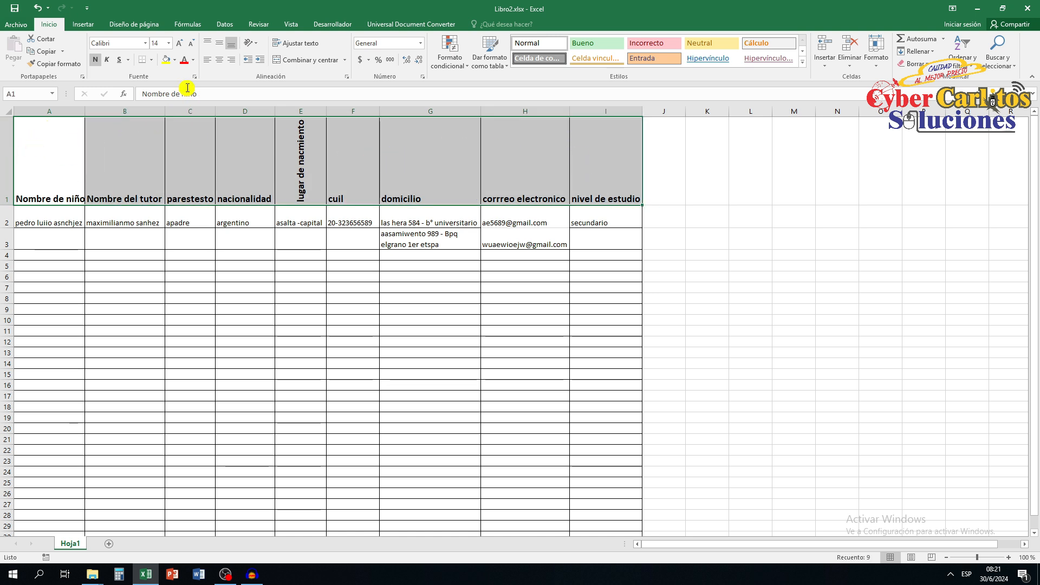
left_click(174, 61)
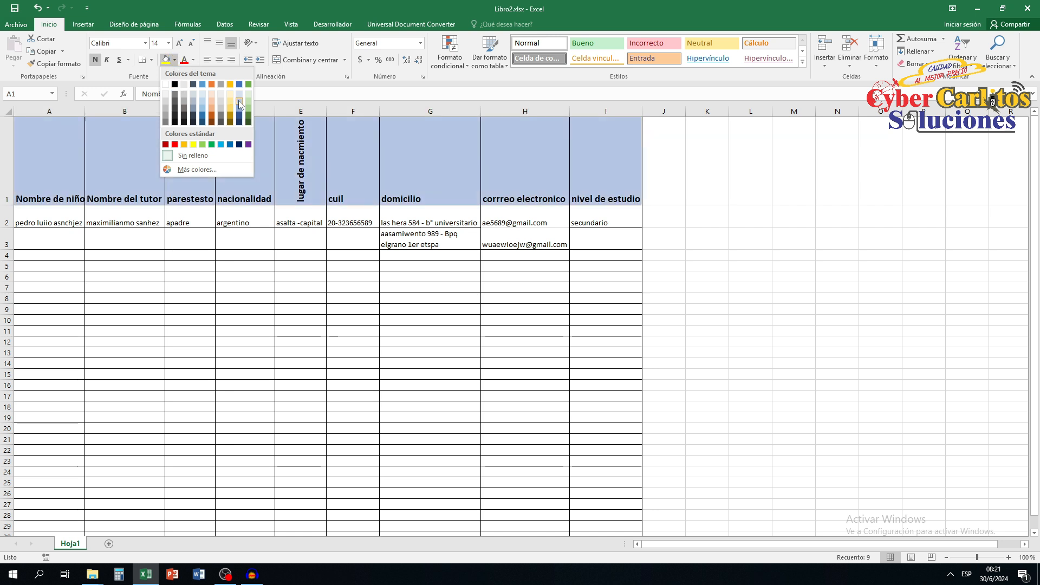
left_click(230, 95)
left_click(175, 60)
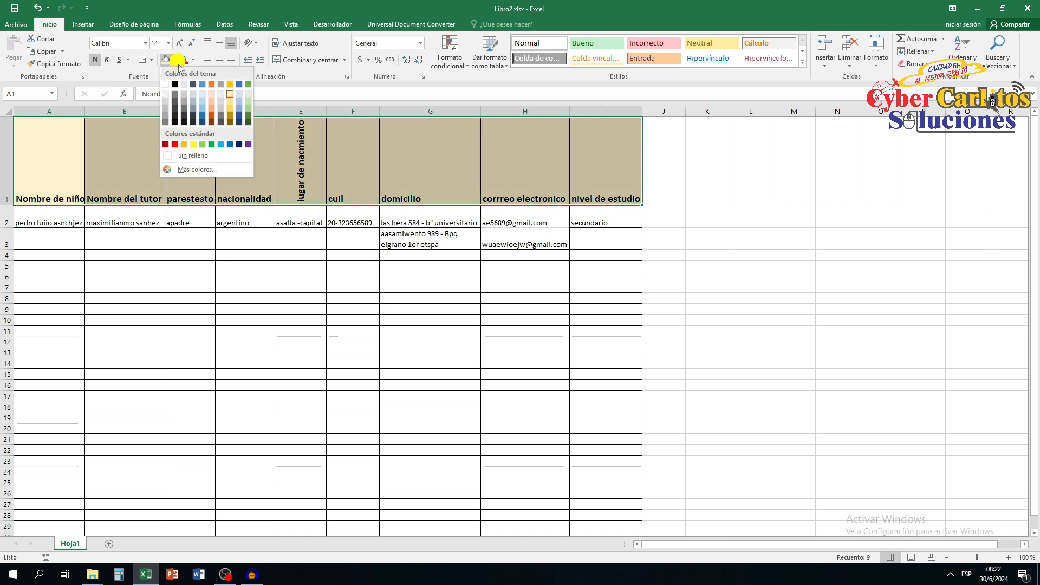
left_click(180, 171)
left_click(456, 228)
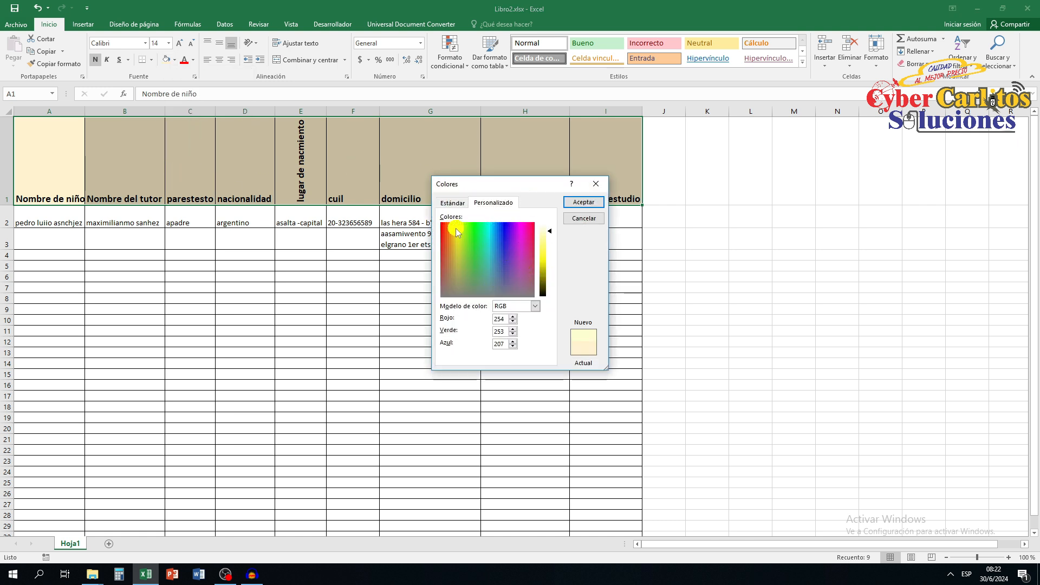
left_click(551, 239)
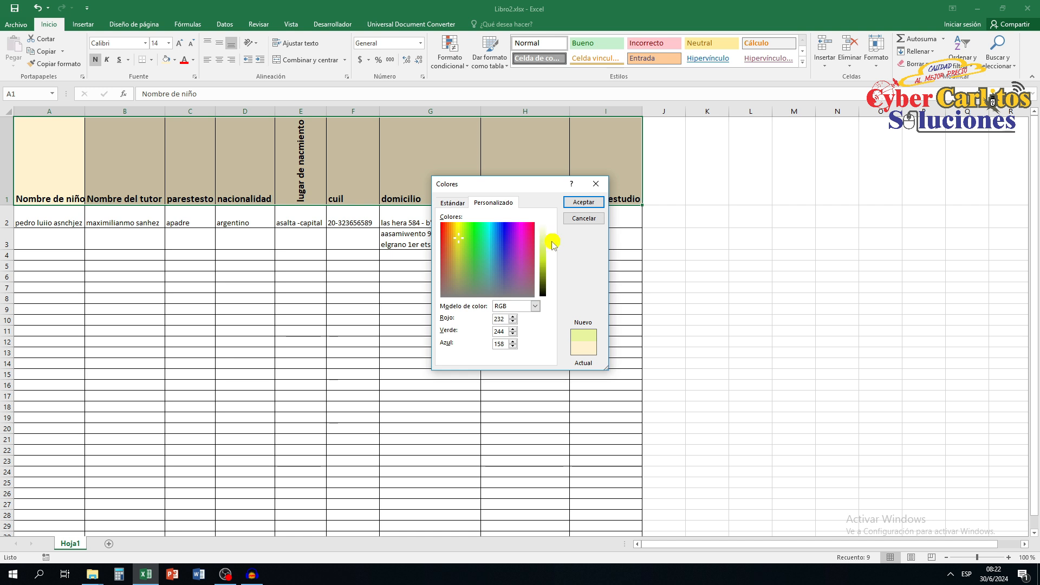
left_click(584, 201)
left_click(497, 184)
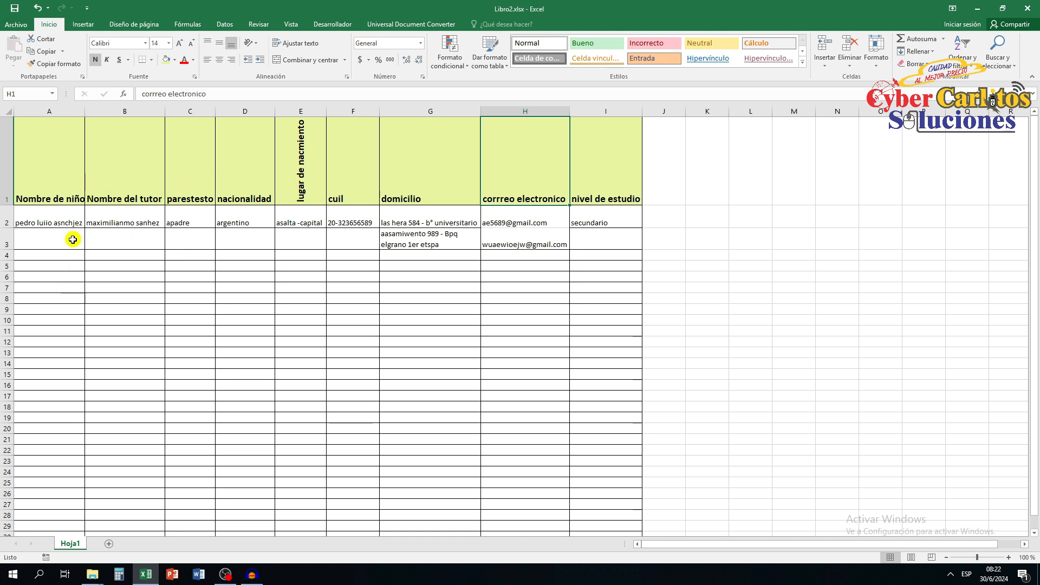
left_click(151, 60)
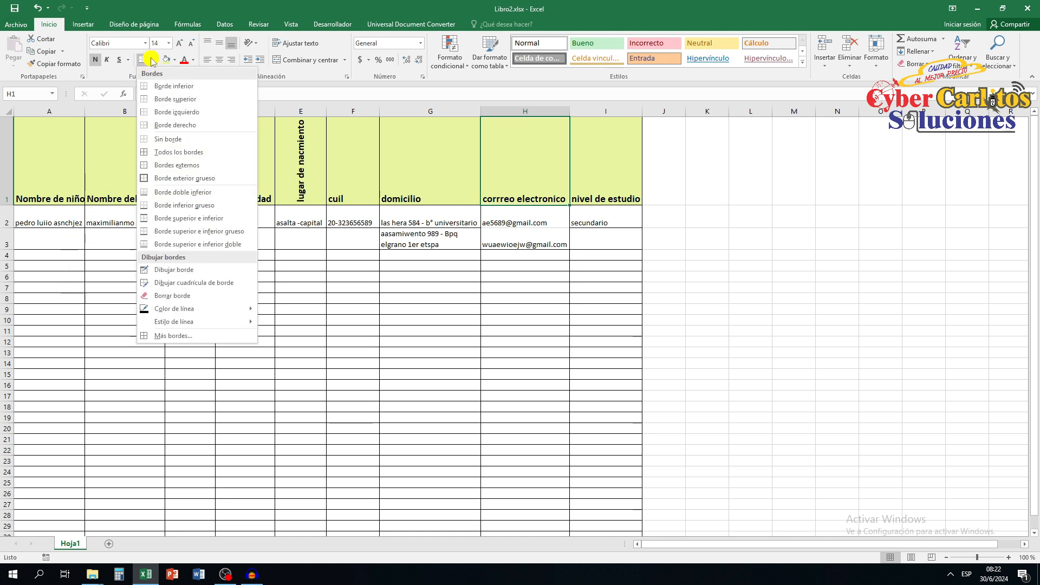
mouse_move(187, 323)
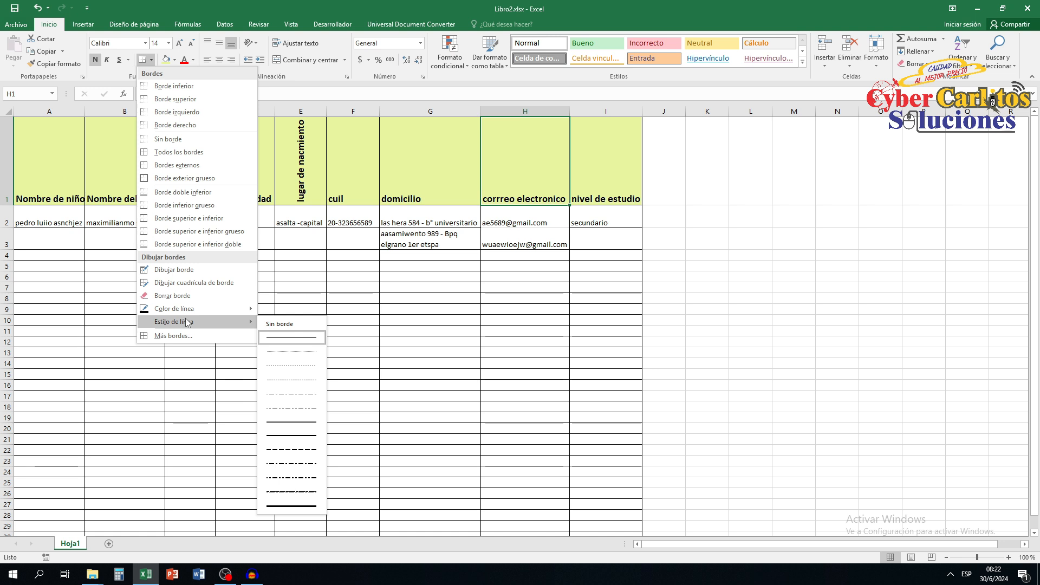
left_click(95, 385)
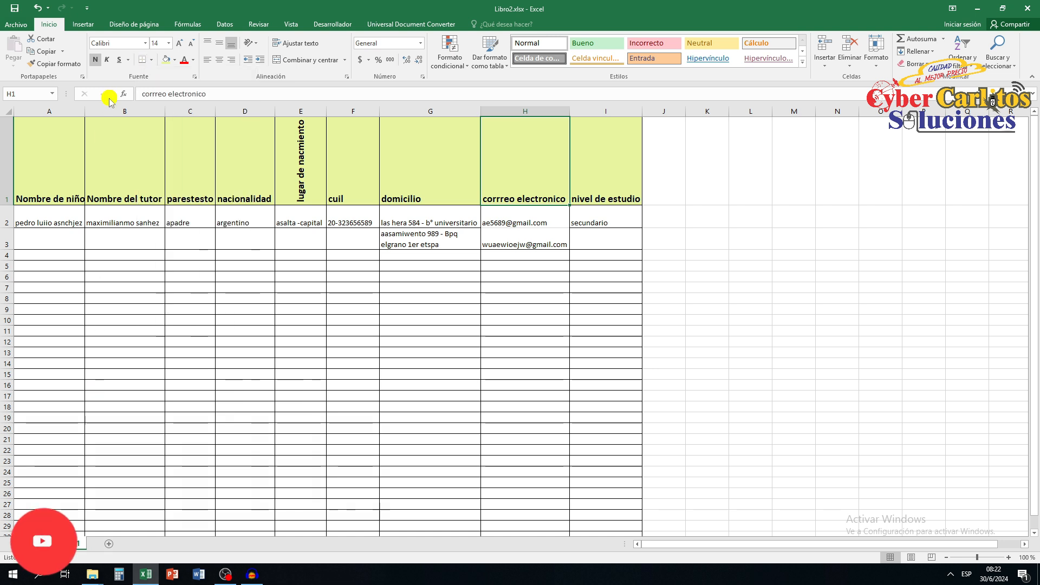
Draw medium-thick solid borders along the bottom of the header row and between its cells, from column A to I.
left_click(153, 60)
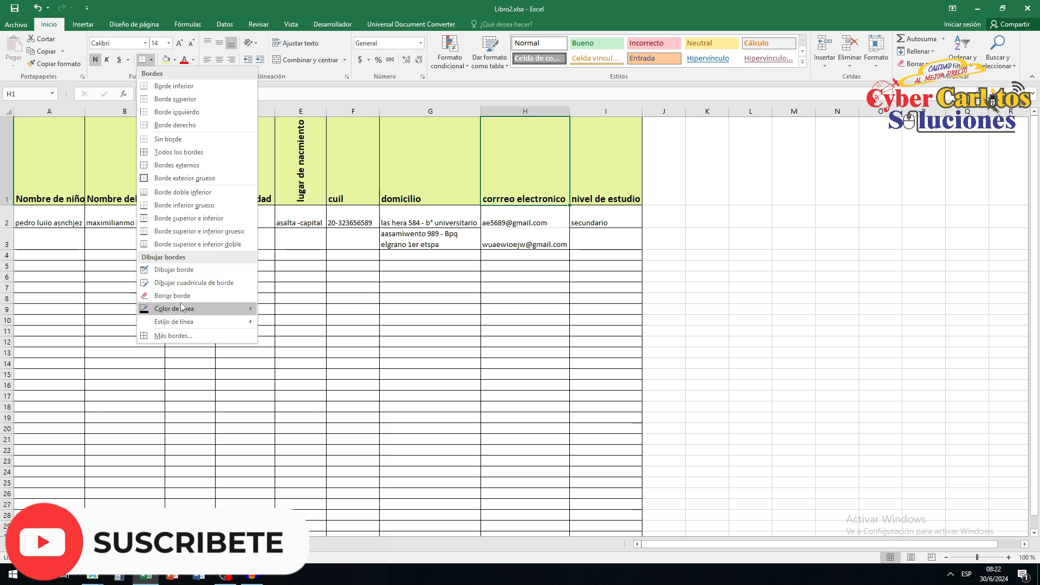
mouse_move(189, 325)
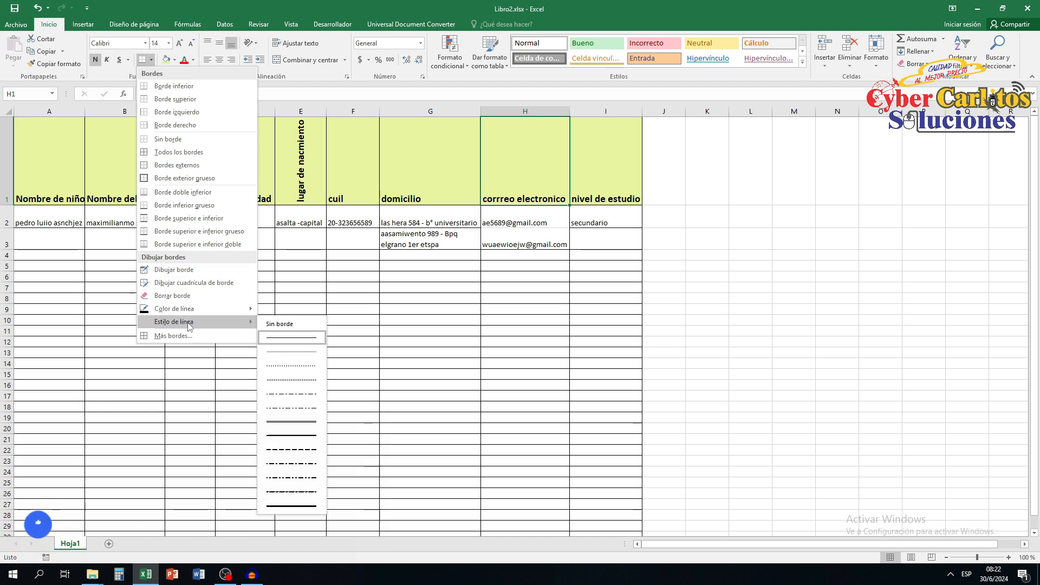
left_click(308, 436)
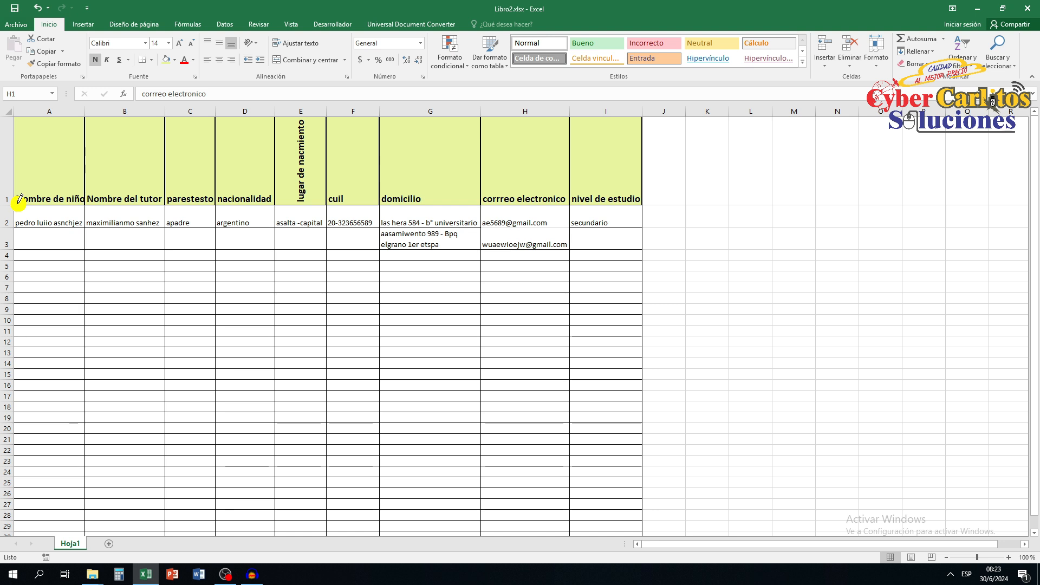
mouse_move(27, 200)
left_mouse_down()
mouse_move(283, 208)
mouse_move(583, 191)
left_mouse_up()
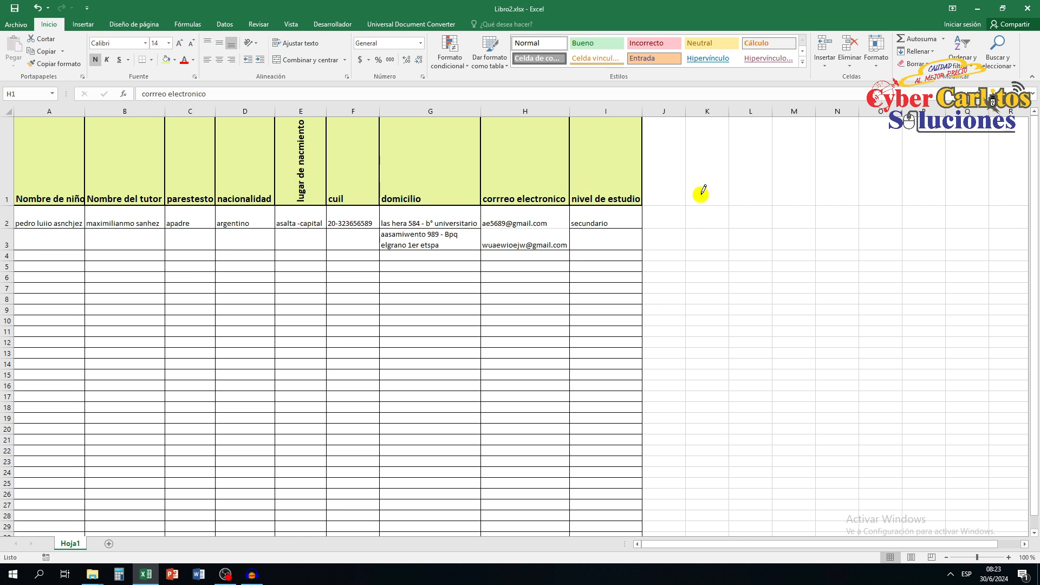
Draw the same thick border down the outer edge of column I and along the bottom of row 33.
scroll(681, 292, "down", 2)
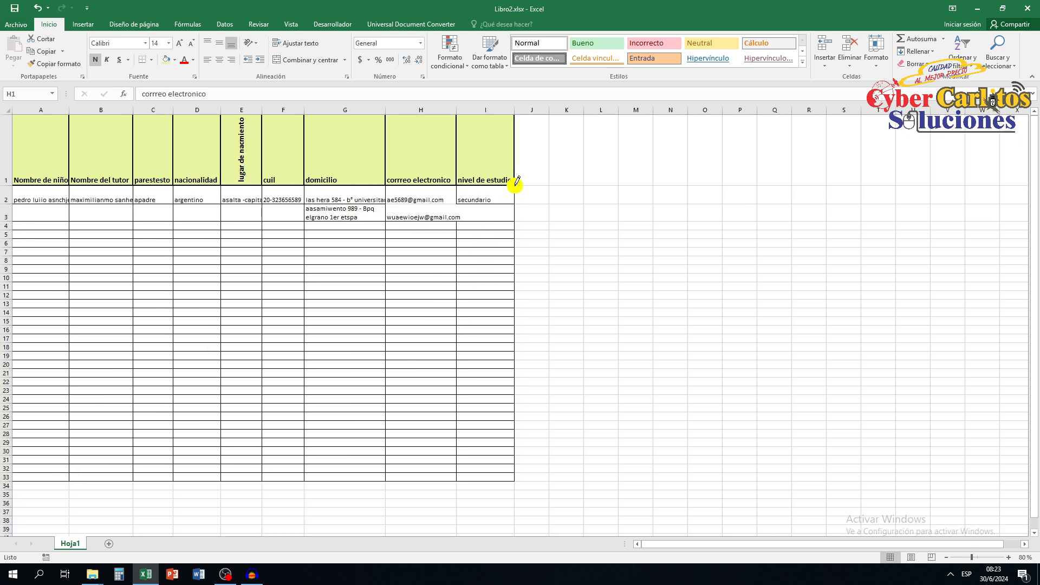
left_click_drag(515, 183, 517, 474)
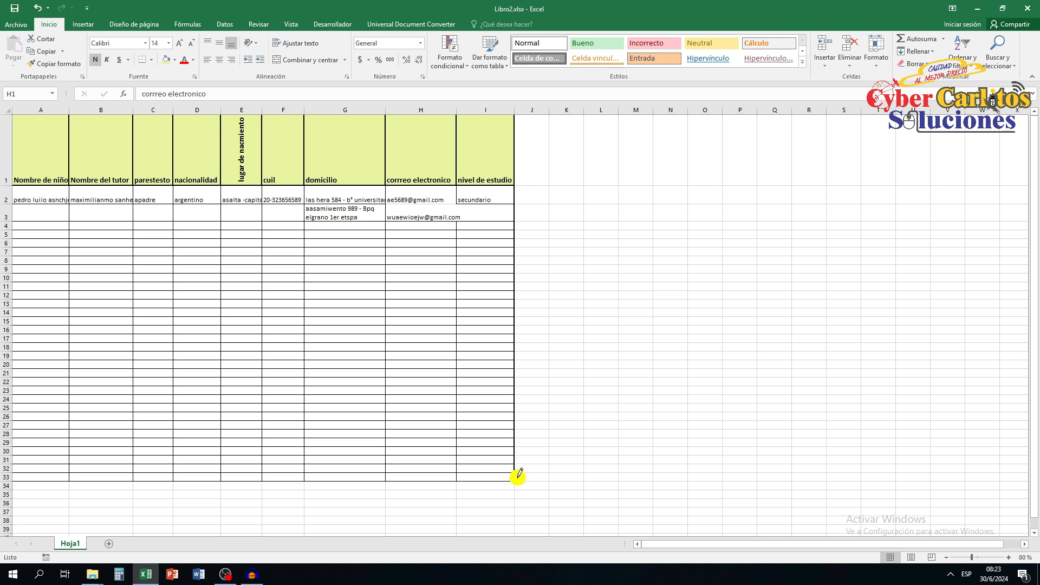
left_click_drag(517, 479, 517, 477)
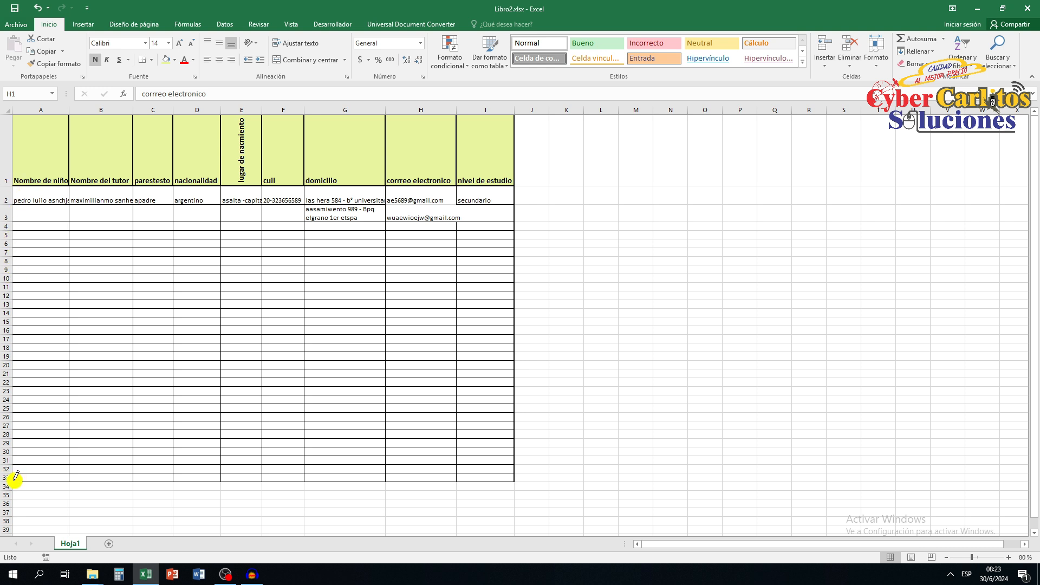
left_click_drag(15, 477, 515, 482)
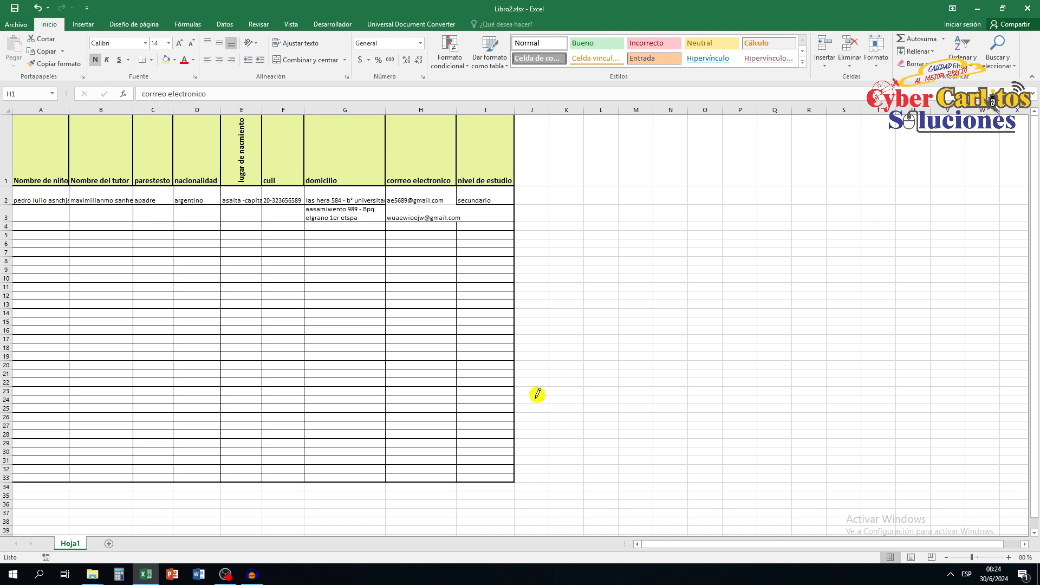
Check the table in the print preview and return to the sheet.
left_click(16, 24)
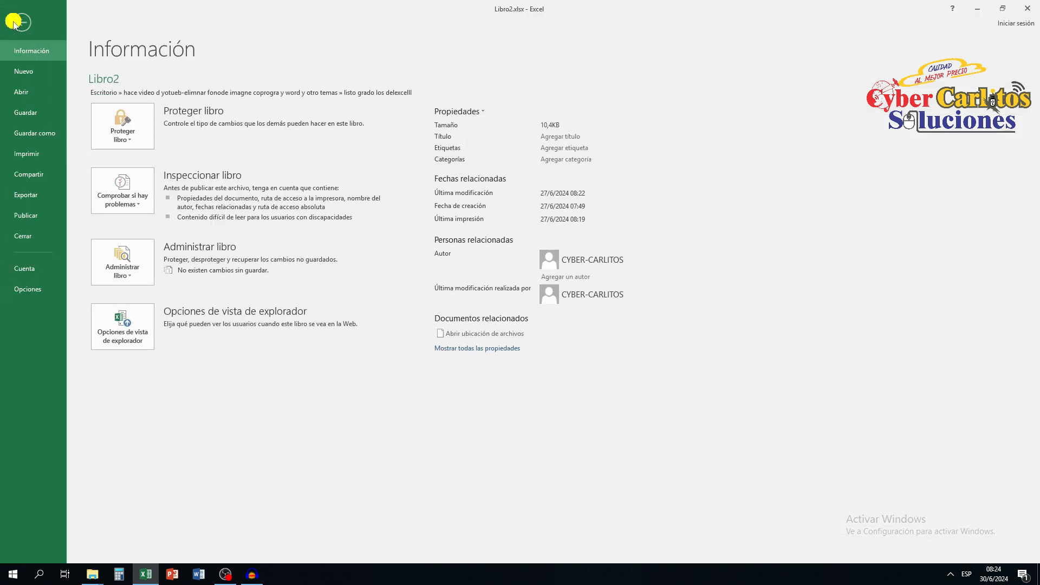
left_click(32, 154)
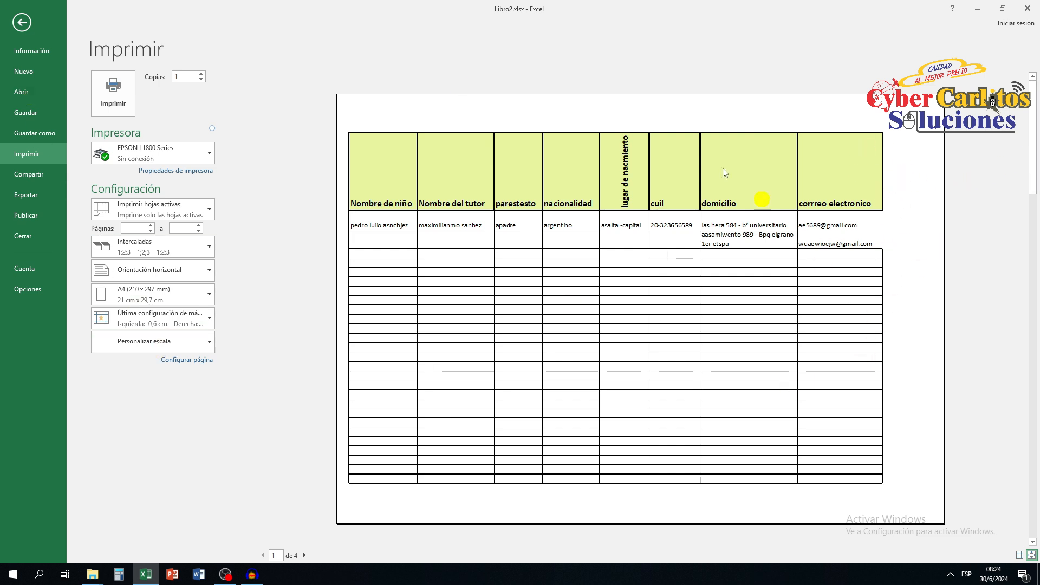
left_click(21, 22)
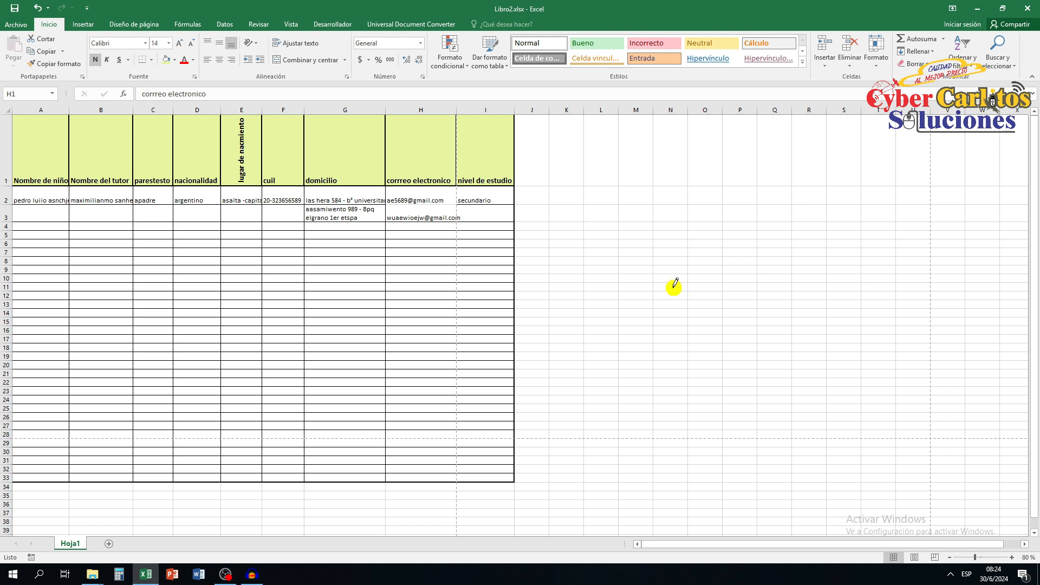
Change the font colour of the "Nombre de niño" header in A1 to dark red.
left_click(51, 197)
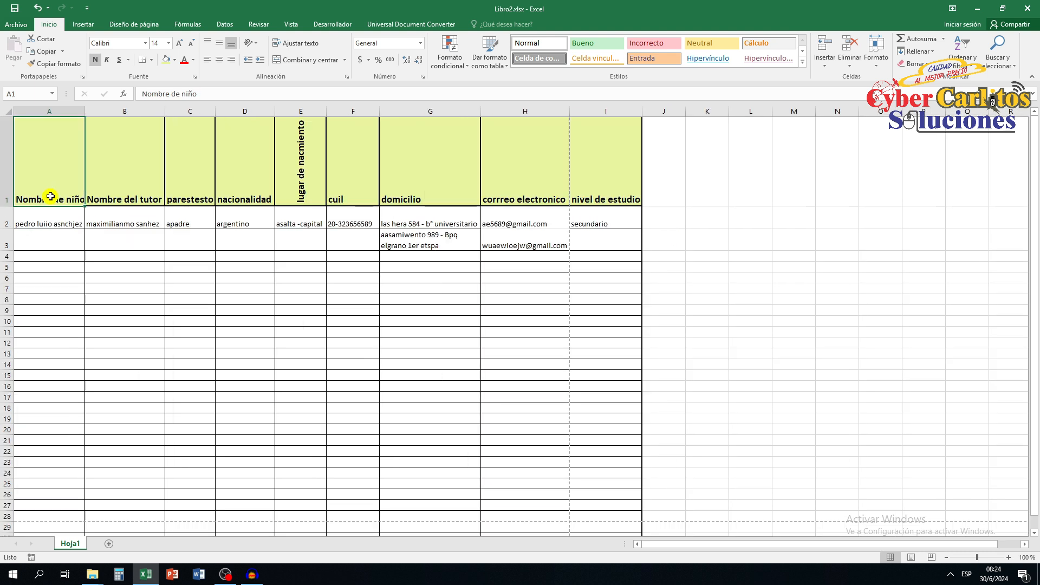
left_click(193, 60)
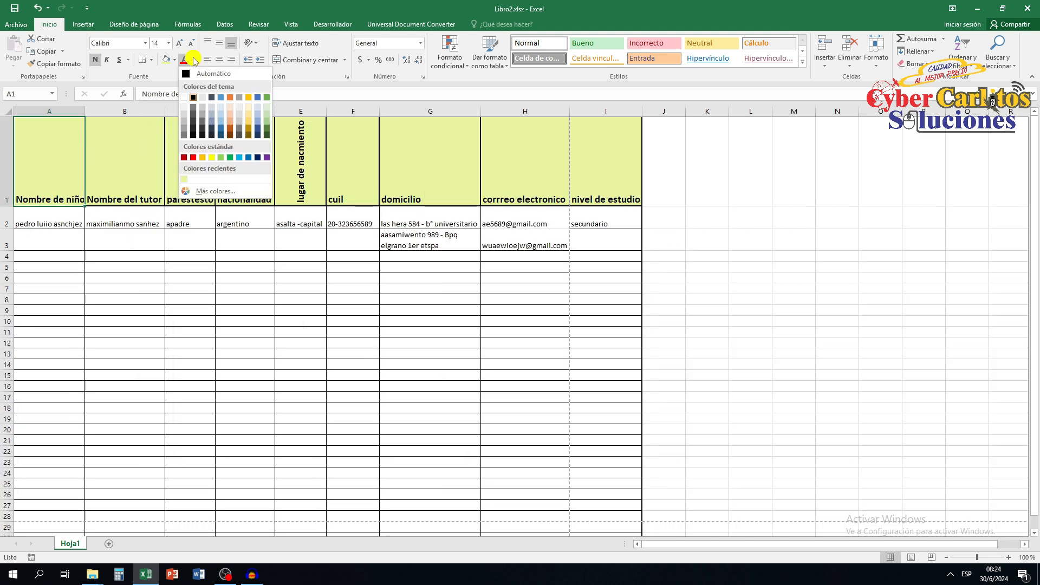
left_click(185, 158)
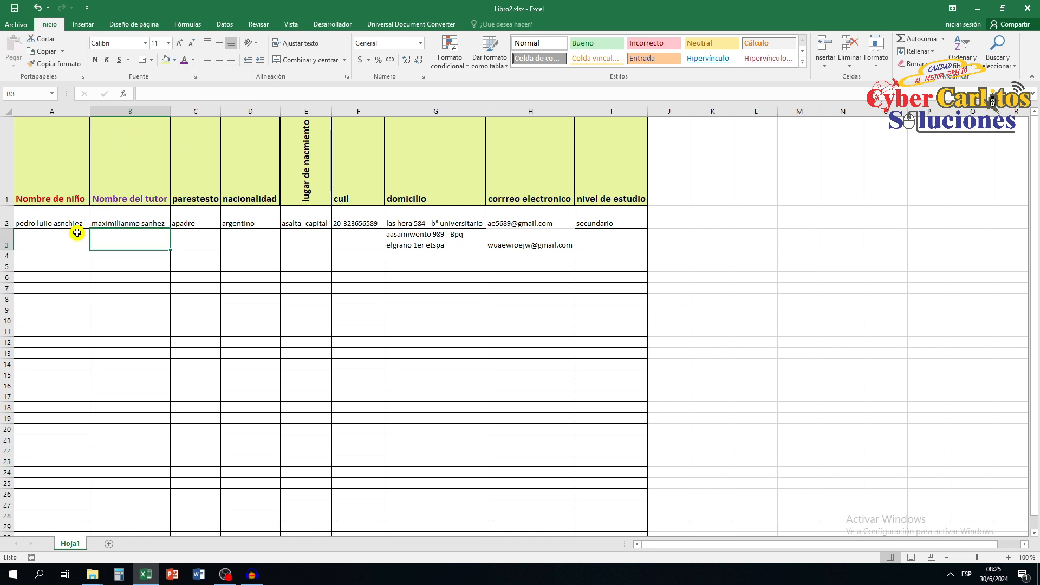
Centre the "Nombre de niño" header horizontally in A1, and select the "Nombre del tutor" header cell.
left_click(59, 219)
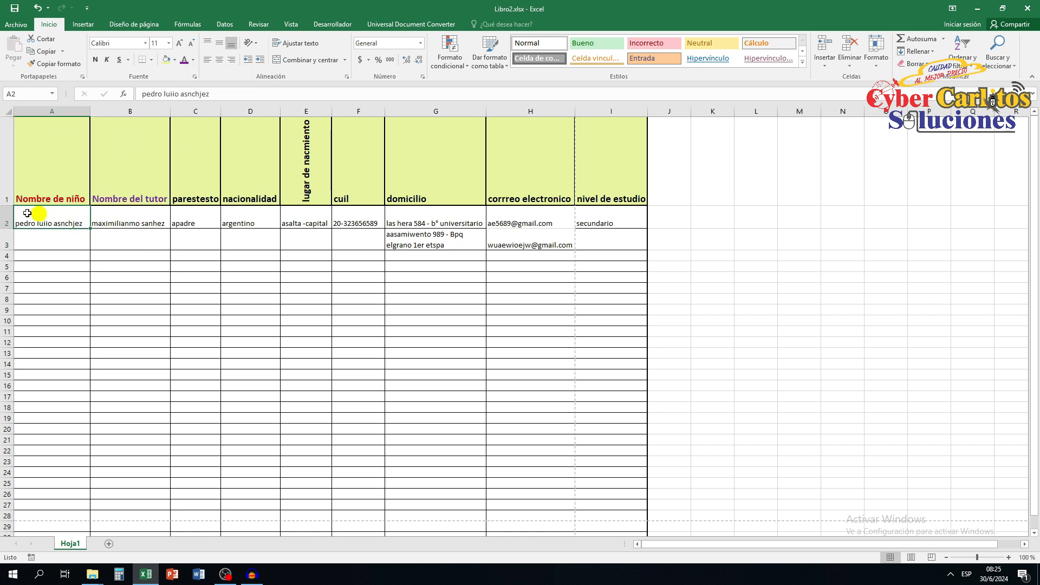
left_click(51, 178)
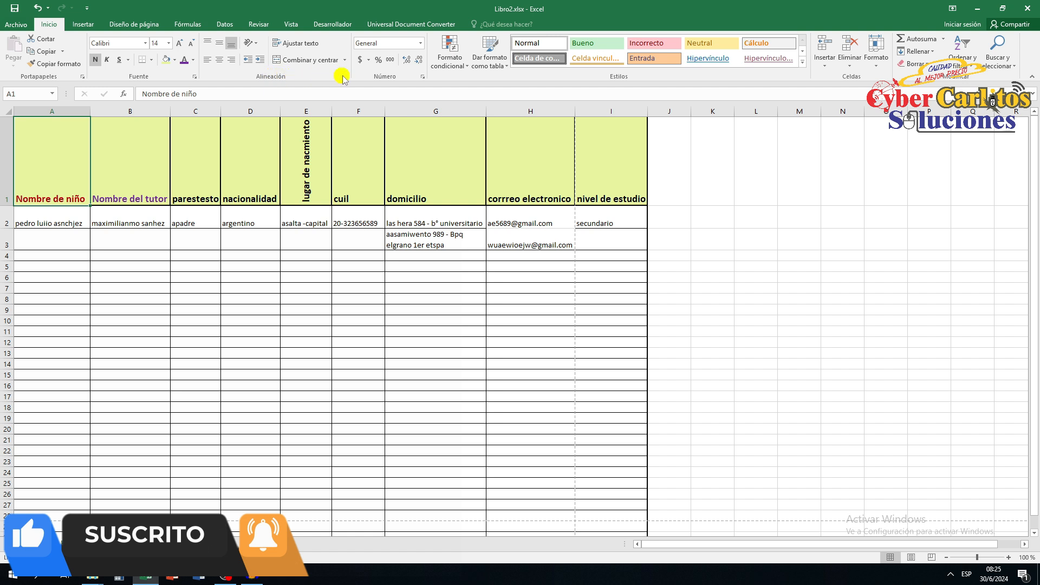
left_click(222, 64)
left_click(140, 187)
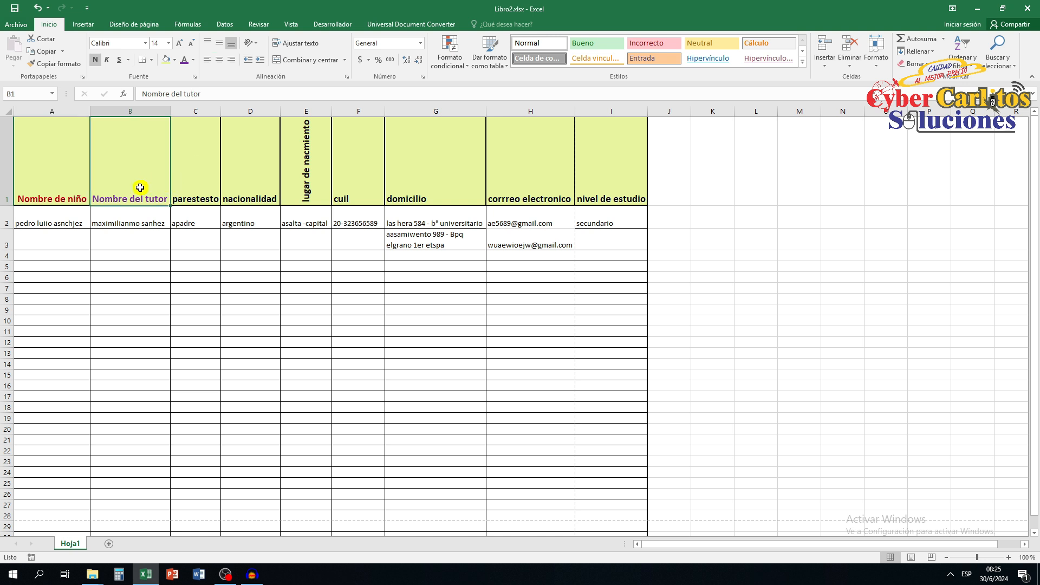
Centre the remaining headings horizontally, from "Nombre del tutor" in B1 through "nivel de estudio" in I1.
left_click(218, 60)
left_click(213, 148)
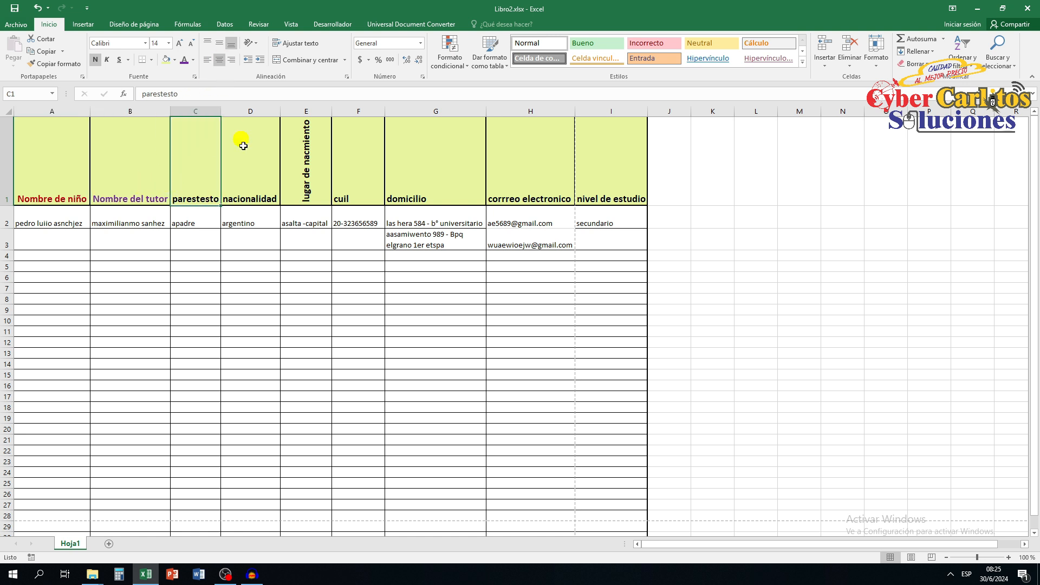
left_click_drag(266, 163, 594, 177)
left_click(219, 60)
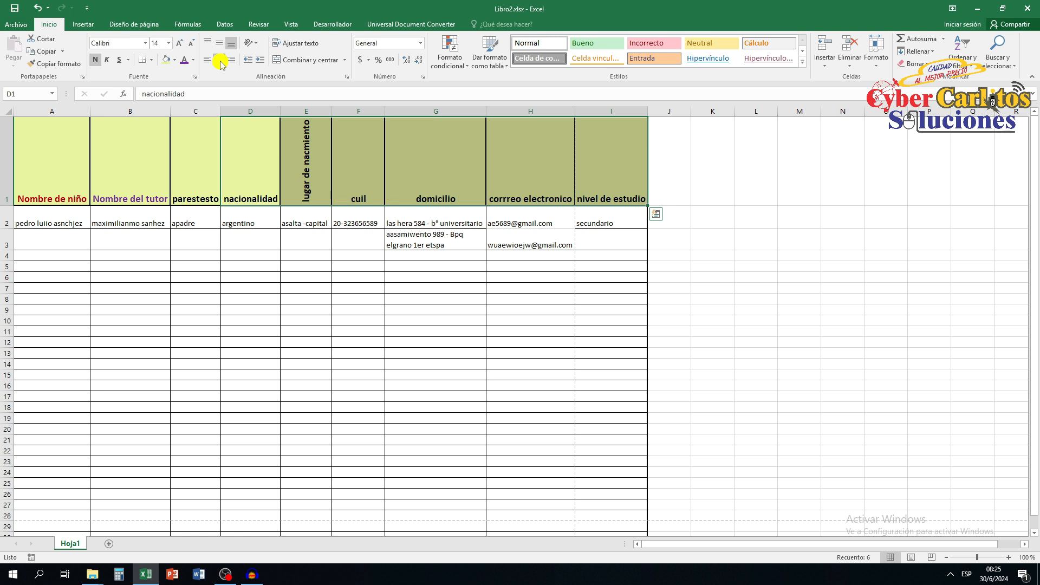
left_click(707, 187)
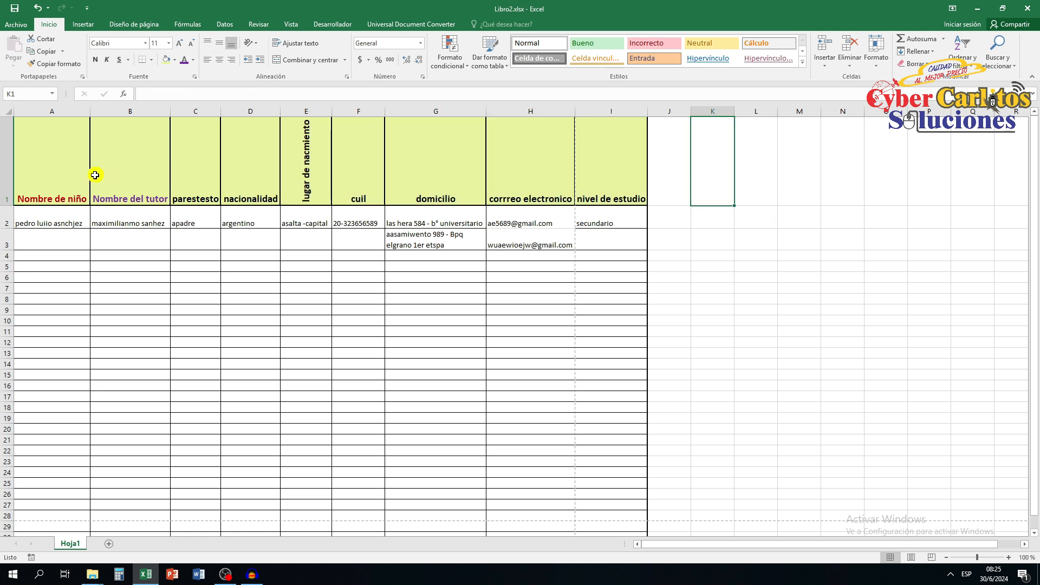
Centre all the headings in A1:I1 vertically within their cells.
left_click(56, 177)
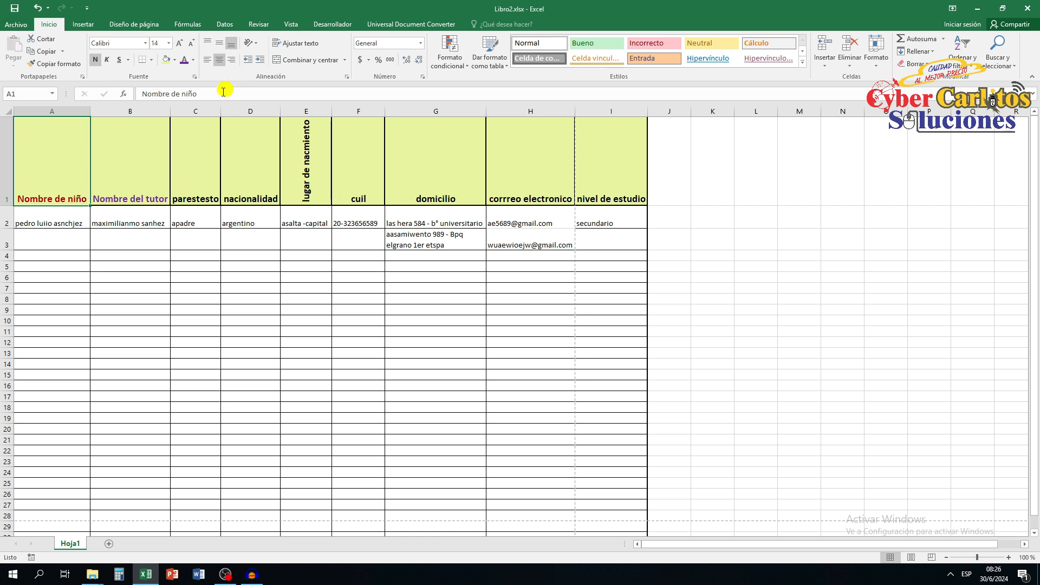
left_click(219, 43)
left_click_drag(114, 151, 599, 157)
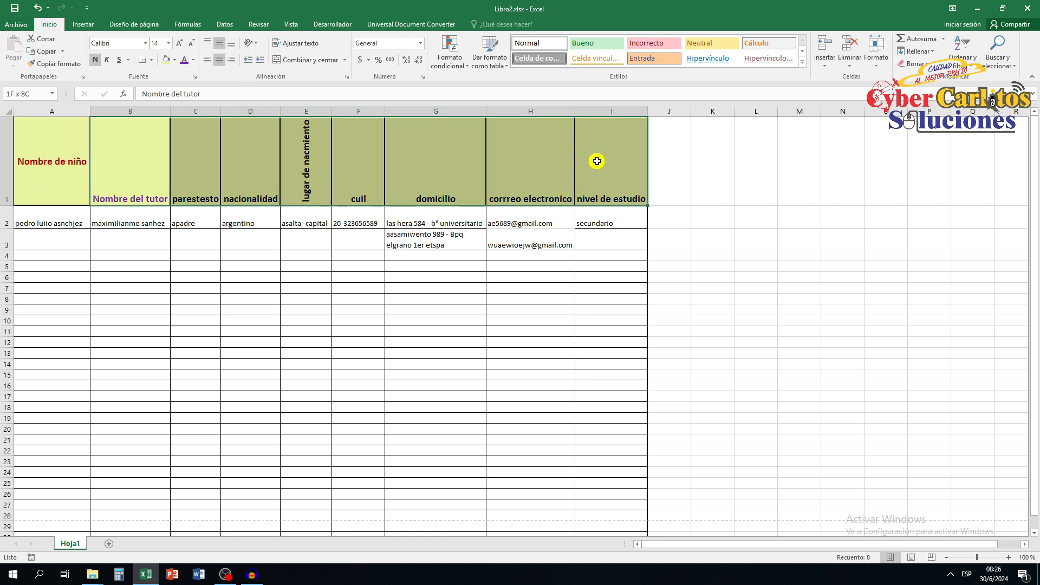
left_click(219, 44)
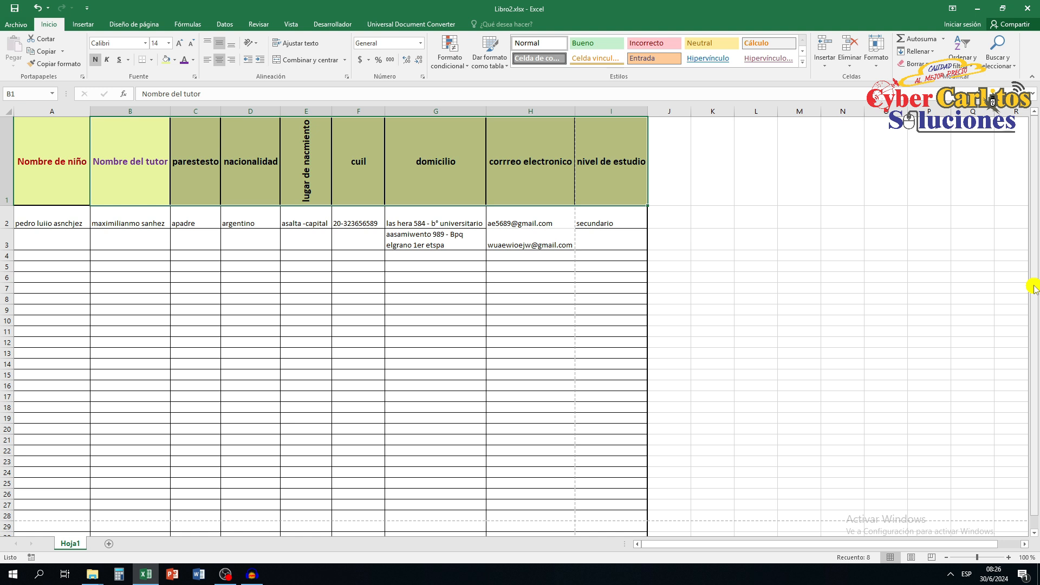
Insert a blank row above the headings and set its row height to 60.
right_click(5, 119)
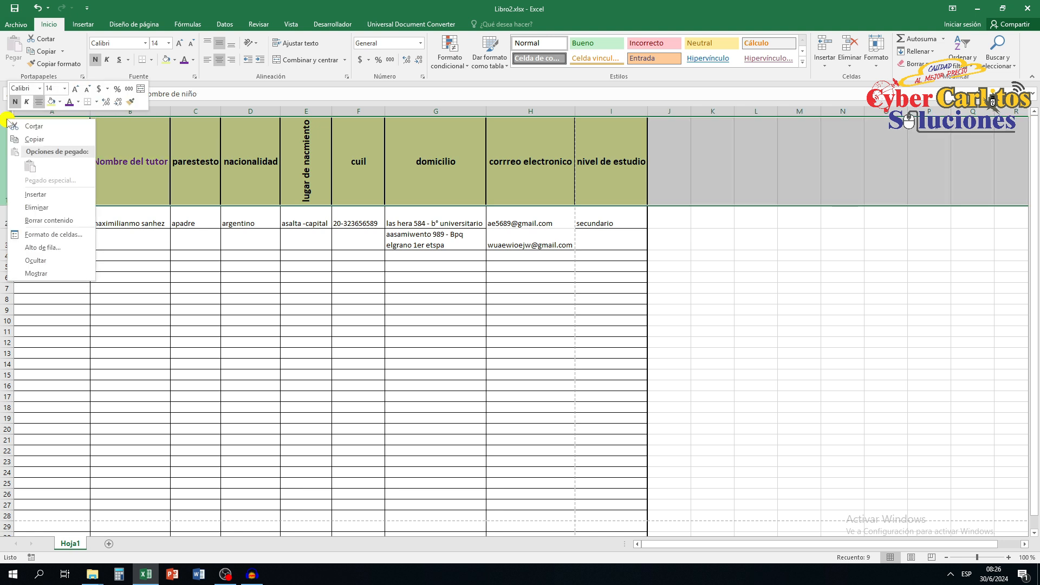
left_click(46, 196)
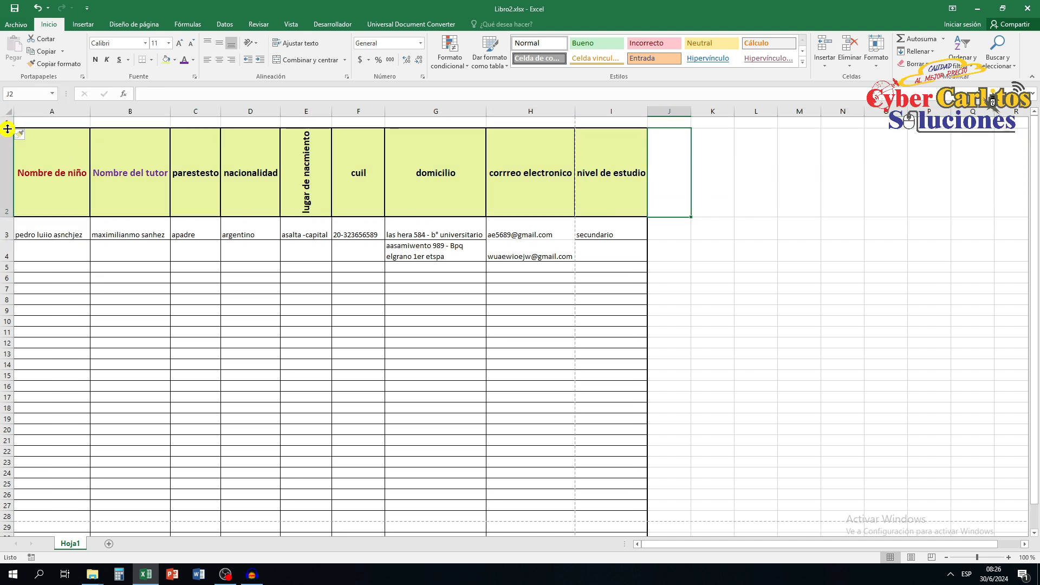
left_click_drag(9, 127, 9, 156)
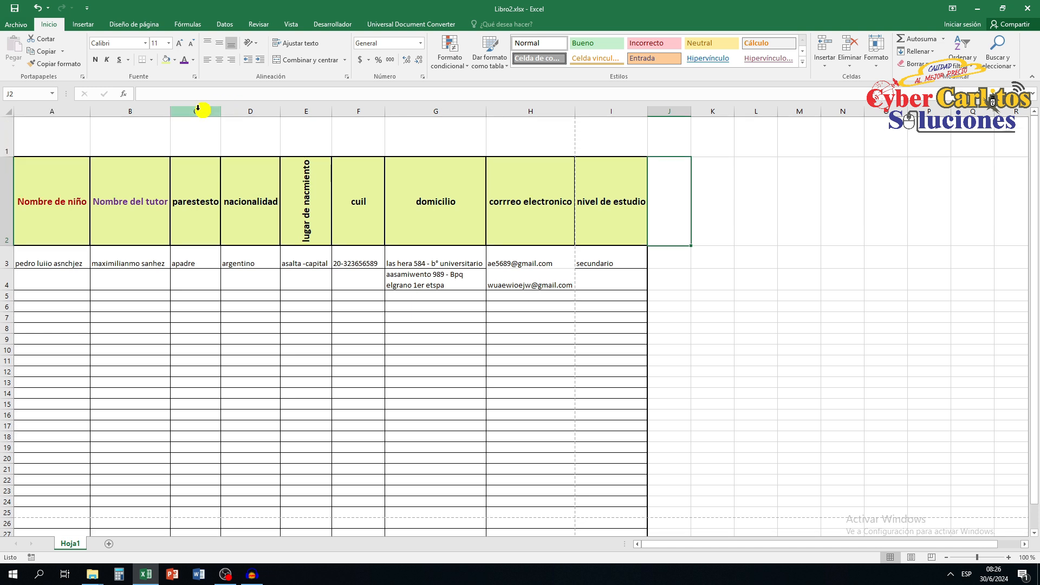
right_click(3, 152)
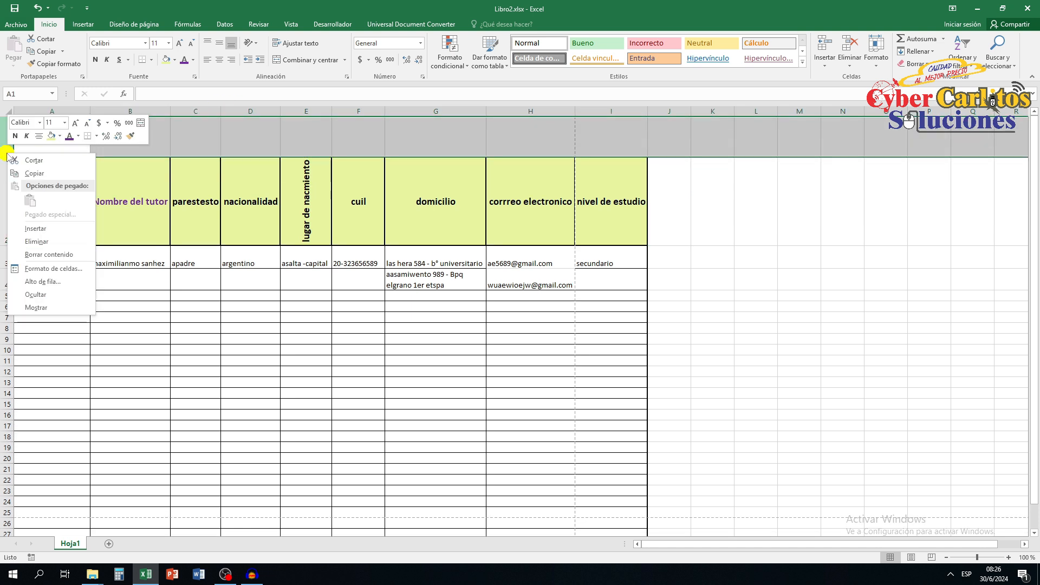
left_click(43, 282)
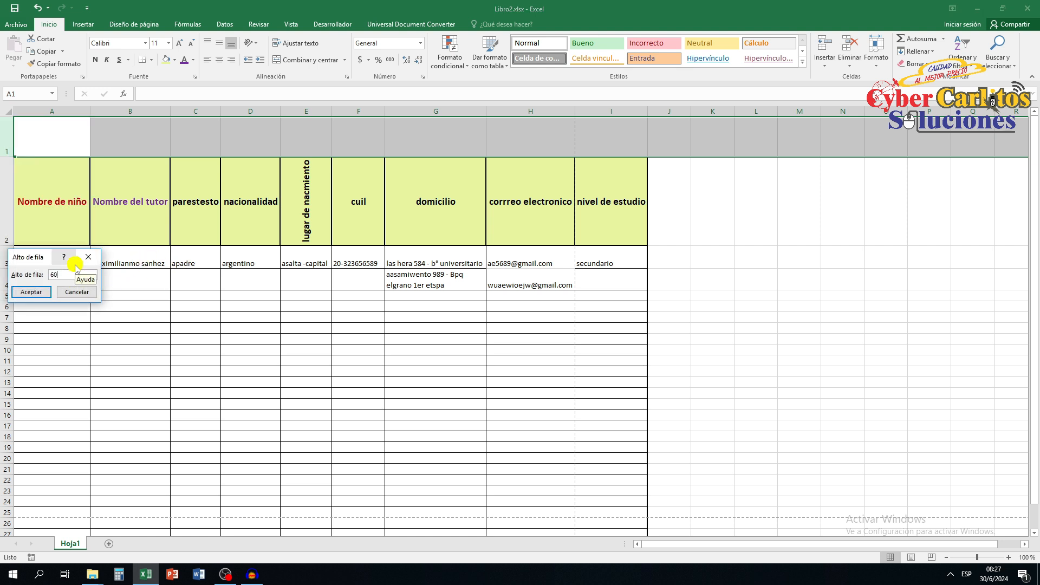
key("Return")
left_click(260, 137)
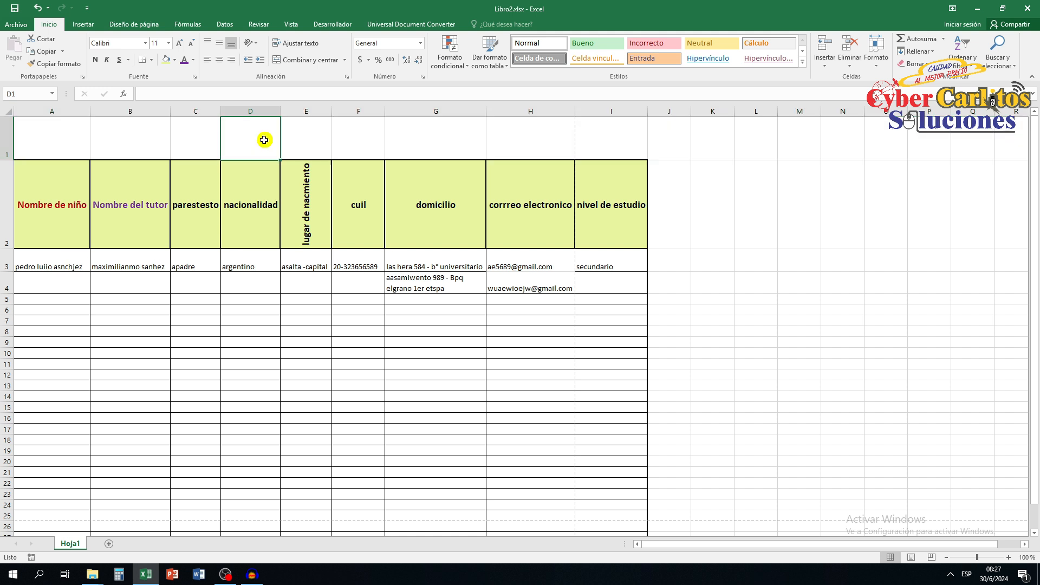
Merge and centre cells A1:E1 and enter the title "ESCUELA PEDRO AVELLANAEDA N° 355 CORDOBA" in them.
left_click_drag(37, 135, 292, 134)
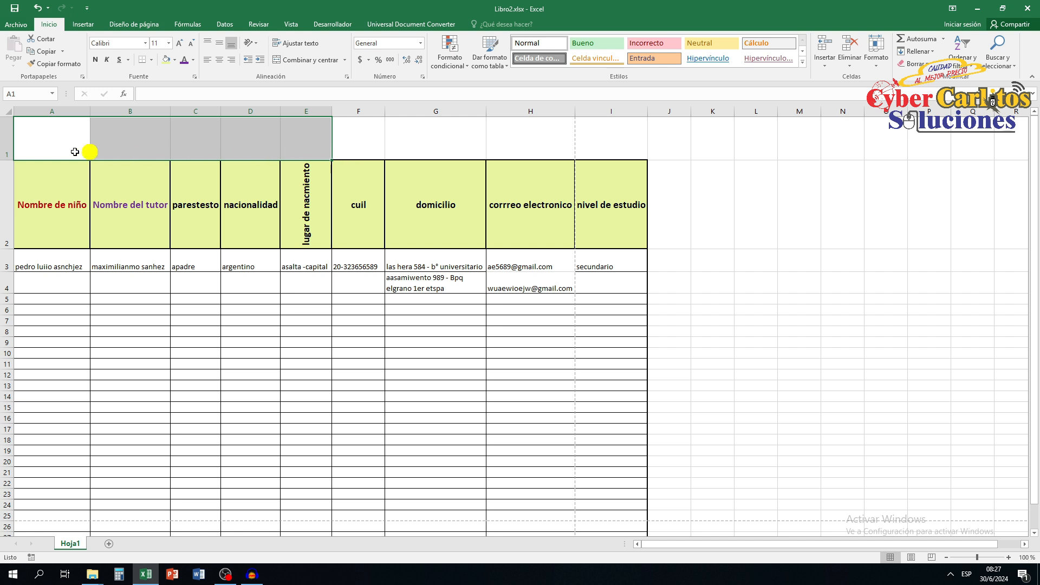
left_click(397, 134)
left_click(64, 135)
left_click(129, 139)
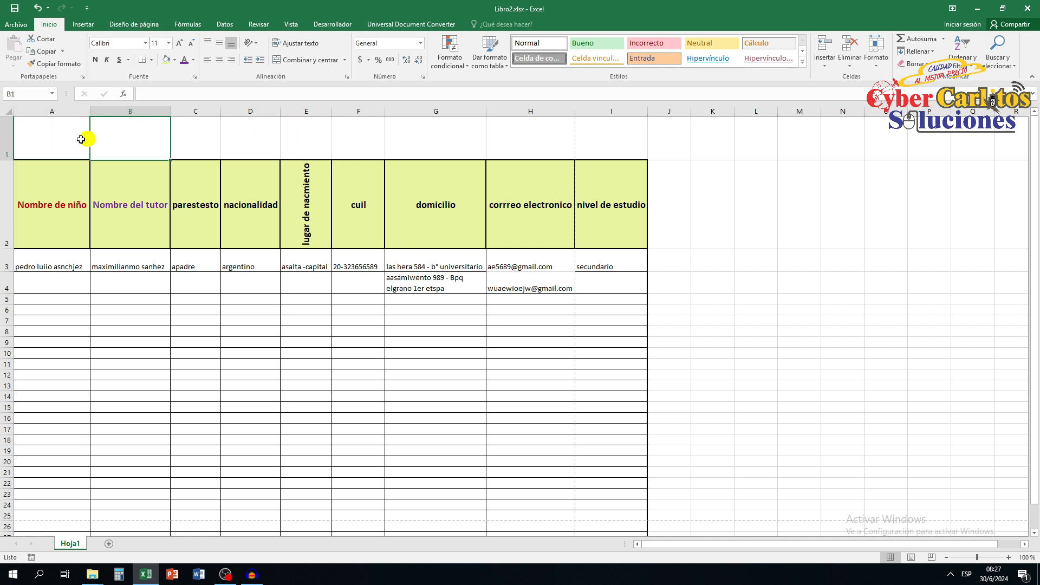
left_click(44, 142)
left_click_drag(59, 141, 291, 139)
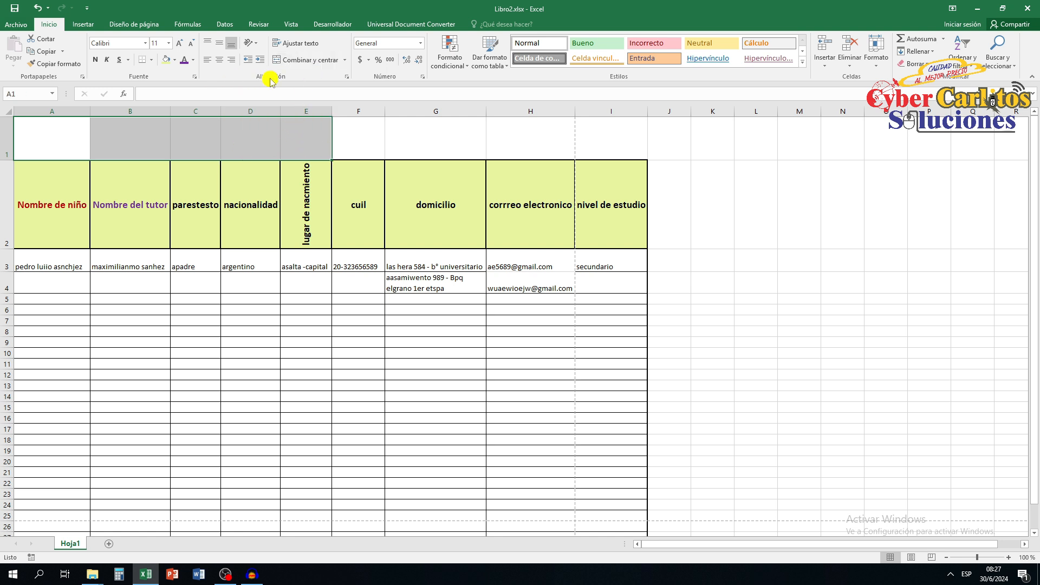
left_click(348, 60)
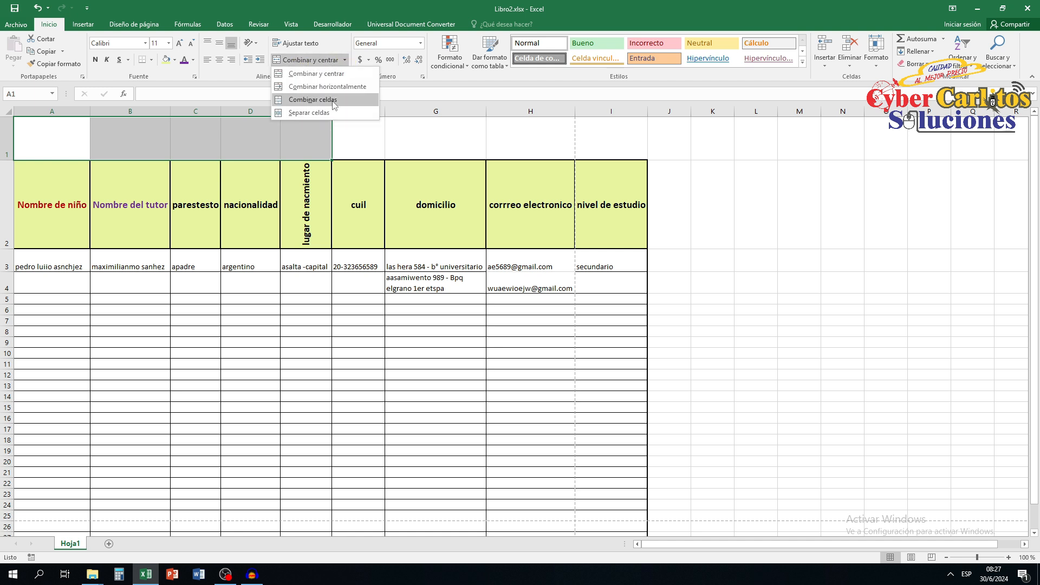
left_click(328, 78)
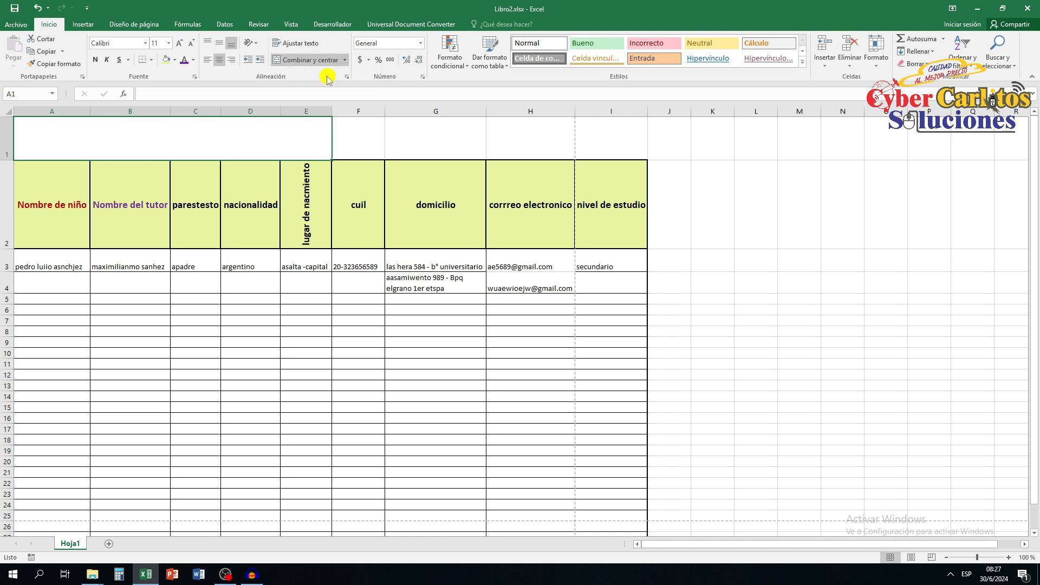
left_click(174, 94)
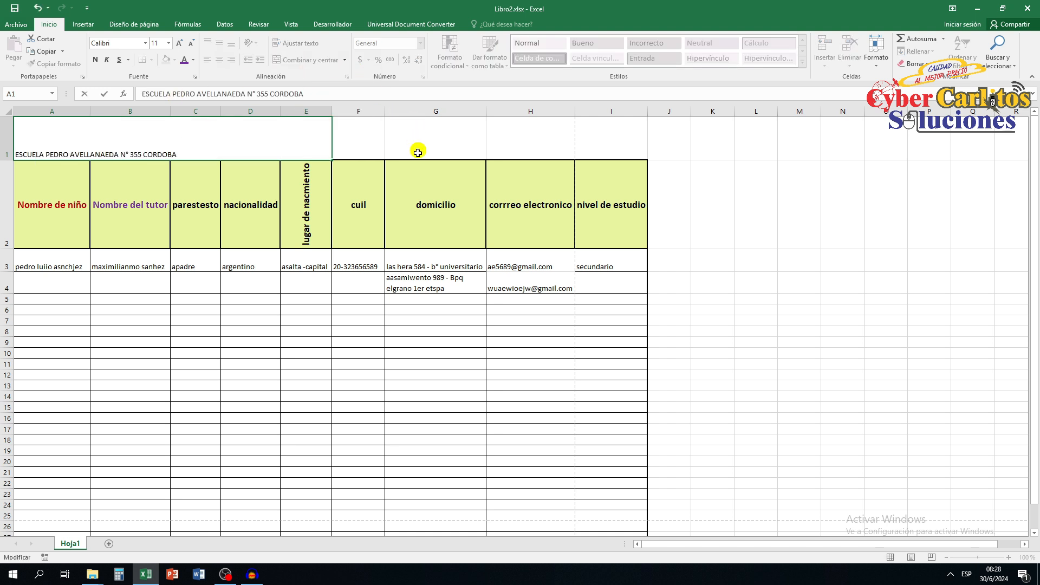
left_click(418, 151)
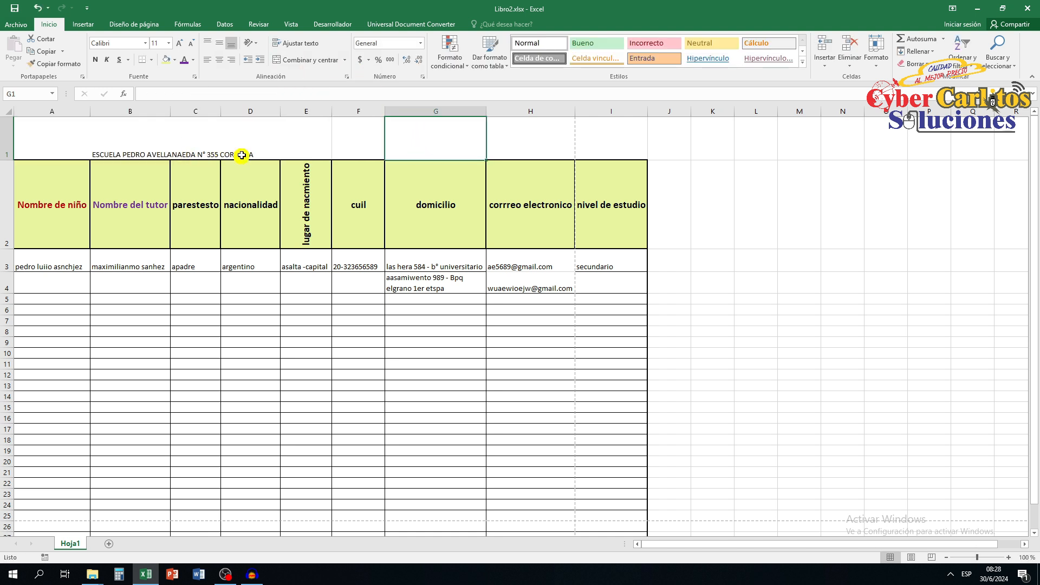
Change the school title's font colour to the standard purple and its font size to 23.
left_click(241, 155)
left_click_drag(313, 94, 142, 94)
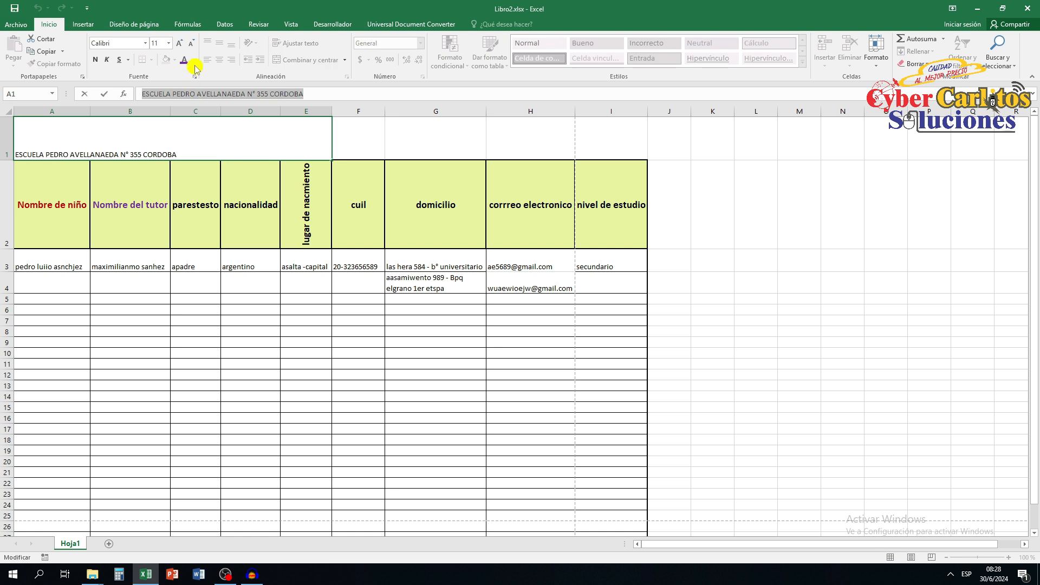
left_click(194, 60)
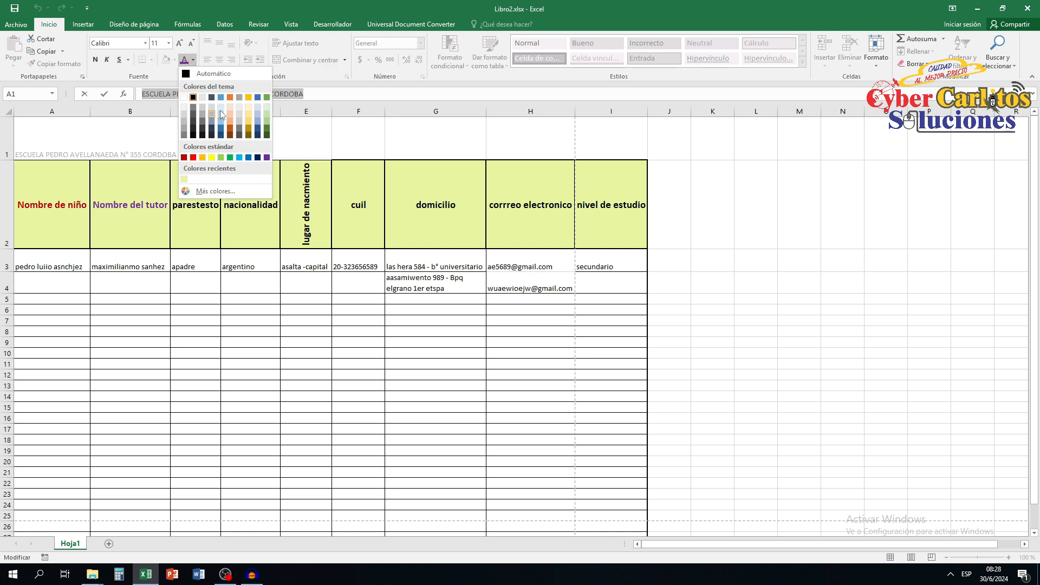
left_click(266, 157)
left_click(162, 44)
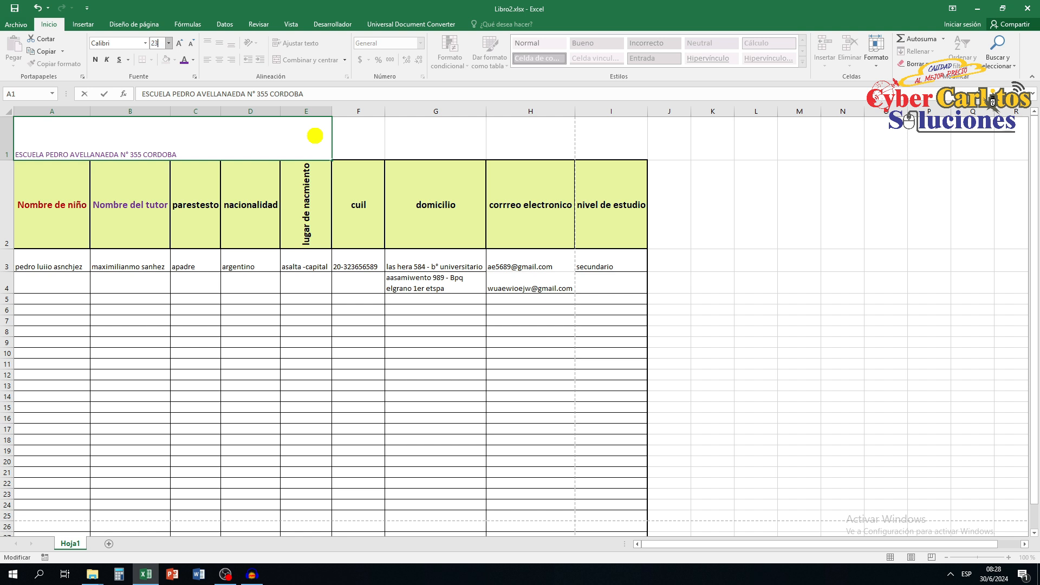
key("Return")
left_click(390, 136)
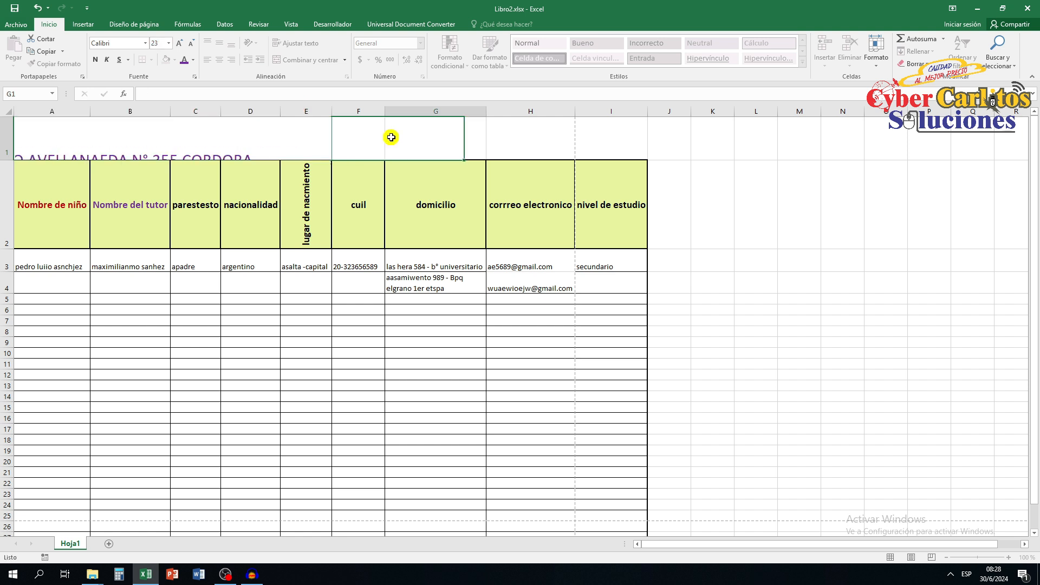
Centre the school title vertically in A1 and undo the attempt to centre it horizontally.
left_click(52, 143)
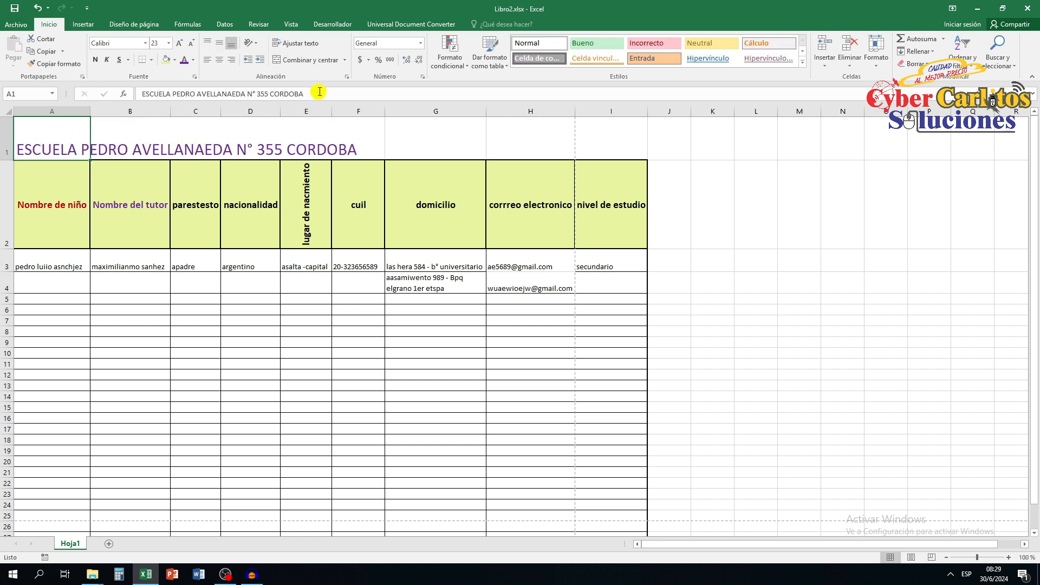
left_click_drag(315, 94, 137, 94)
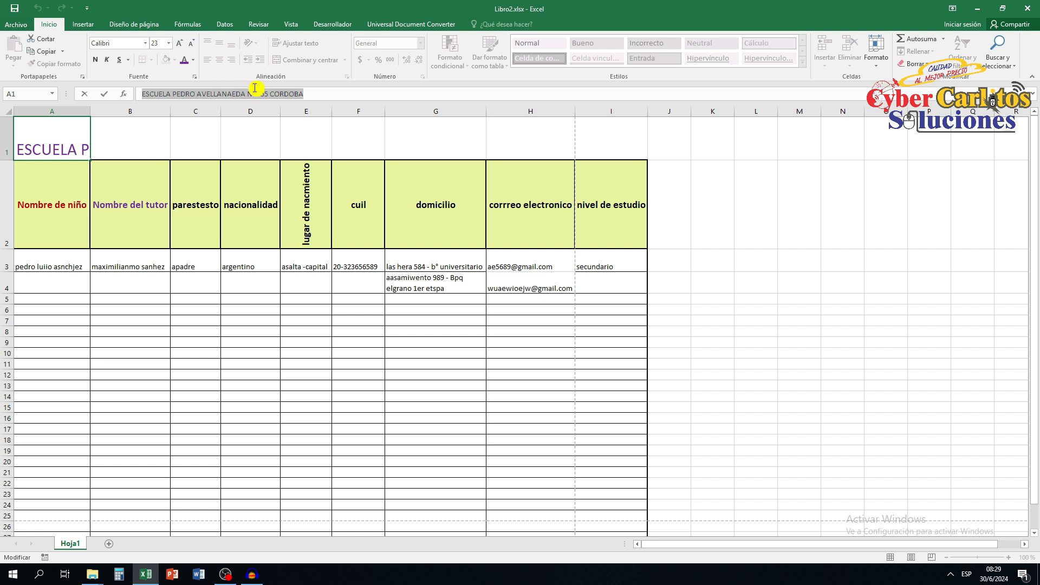
left_click(36, 143)
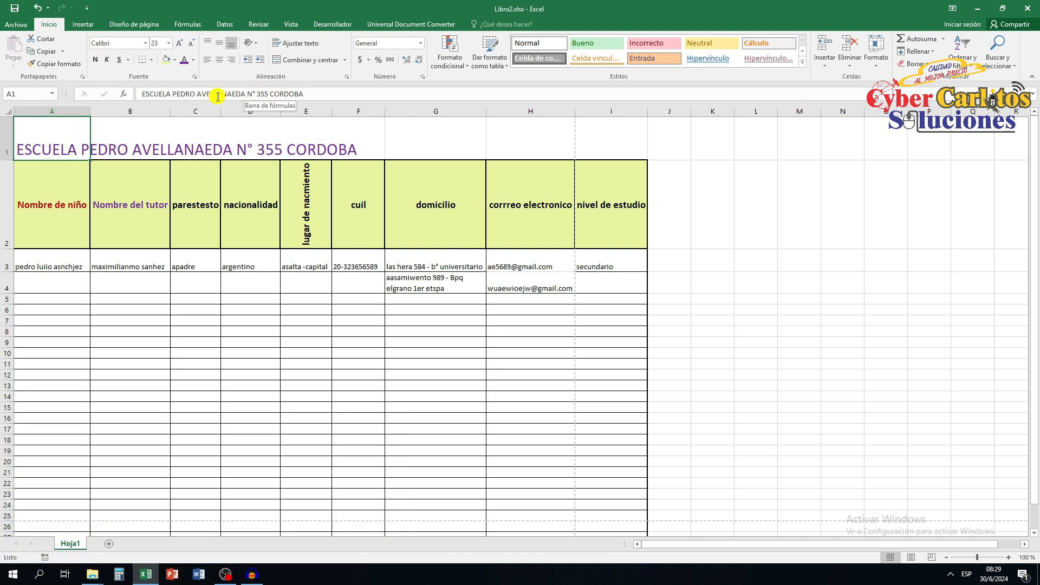
left_click(219, 61)
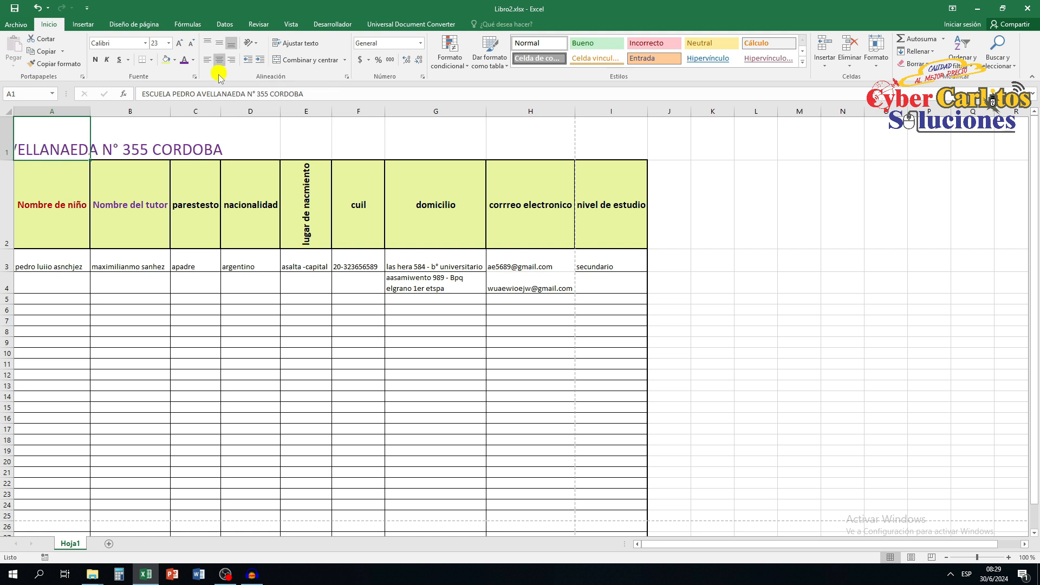
left_click(219, 45)
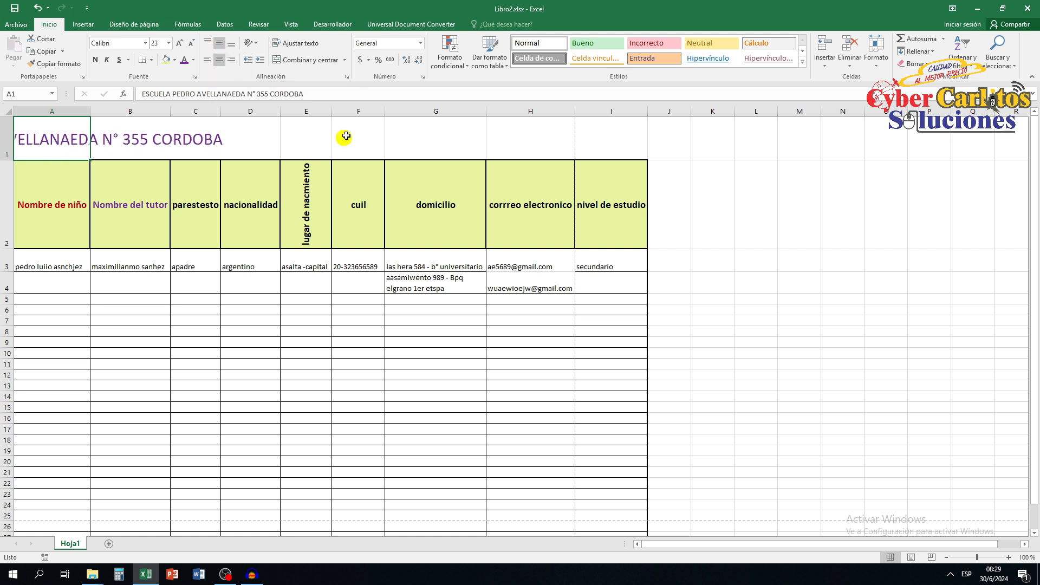
left_click(446, 141)
key("ctrl+z")
Insert the portrait picture with the DNA strands at G1 and shrink it to fit within row 1 beside the title.
left_click(455, 140)
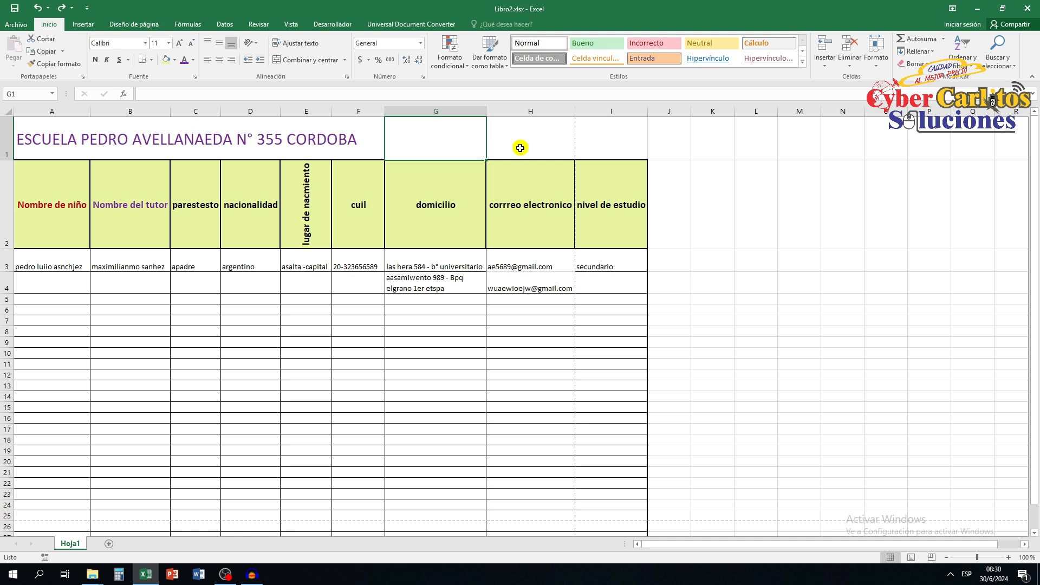
left_click(87, 24)
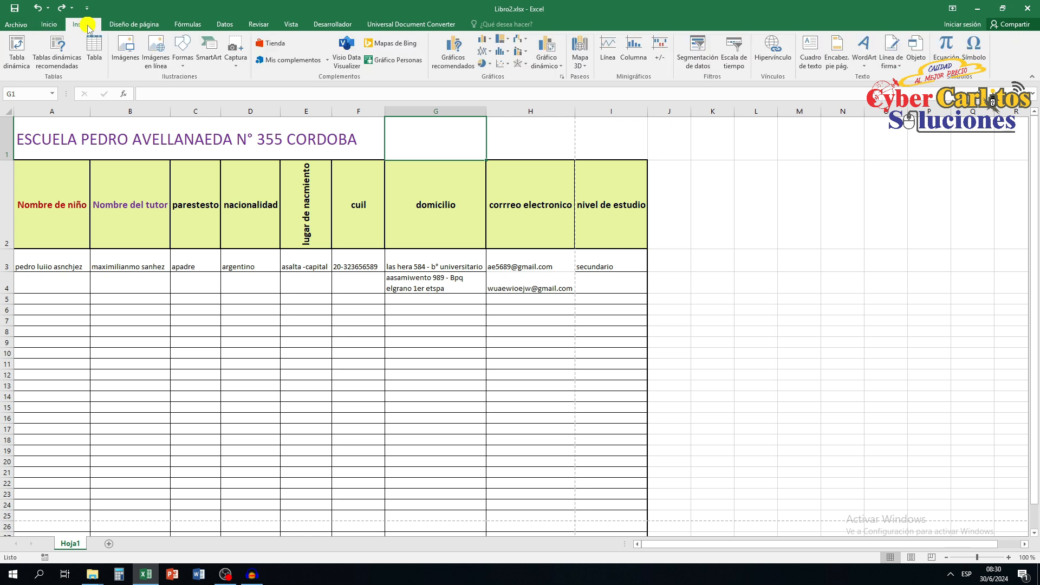
left_click(129, 49)
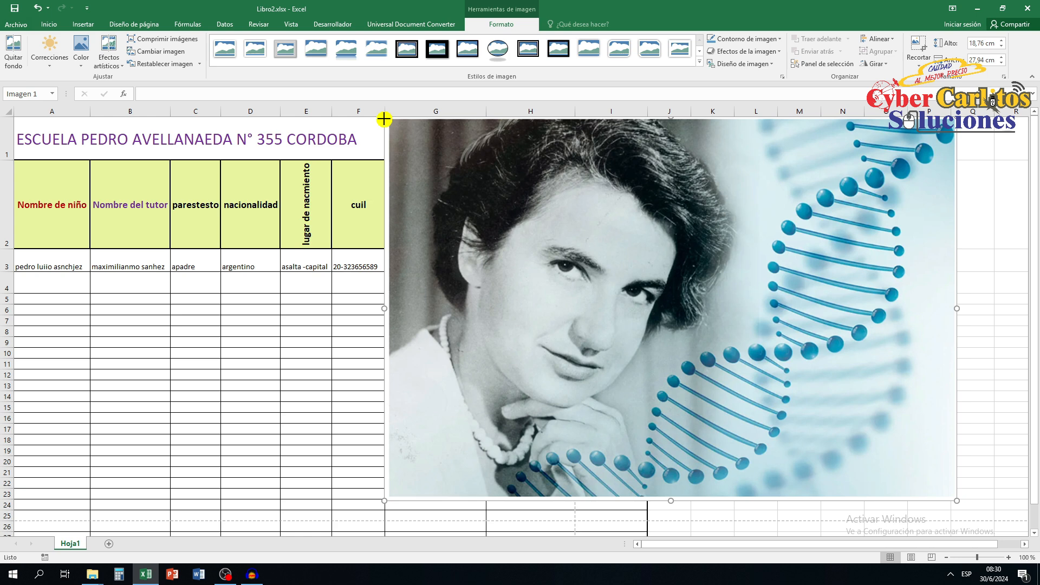
left_click_drag(384, 119, 619, 309)
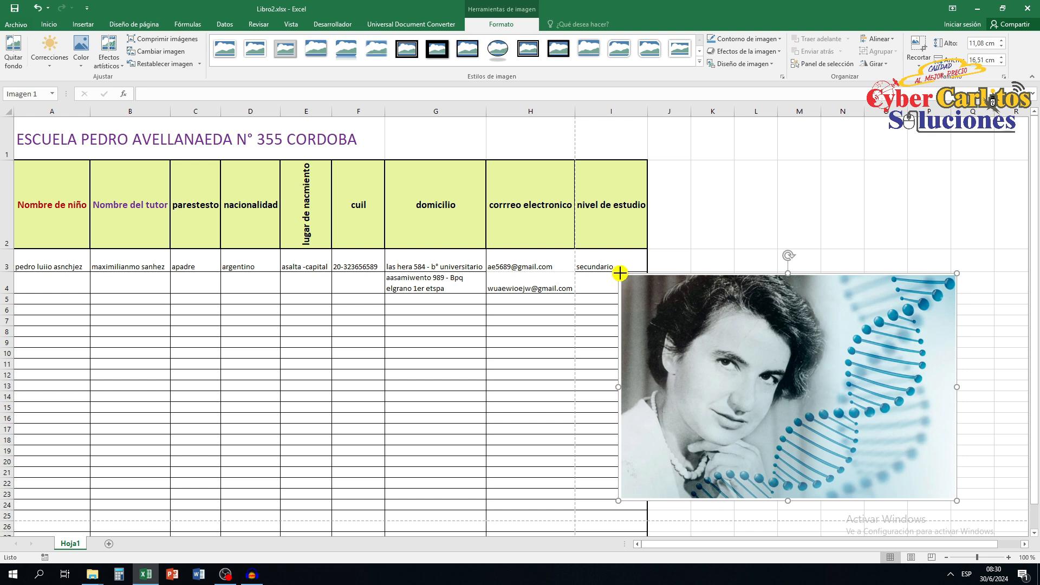
left_click_drag(619, 273, 858, 435)
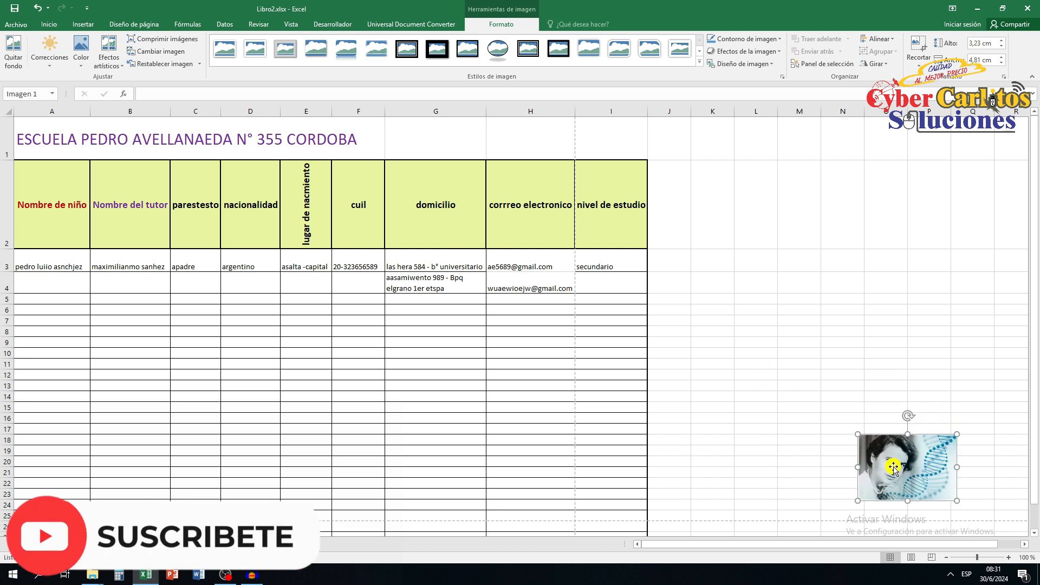
left_click_drag(894, 467, 419, 148)
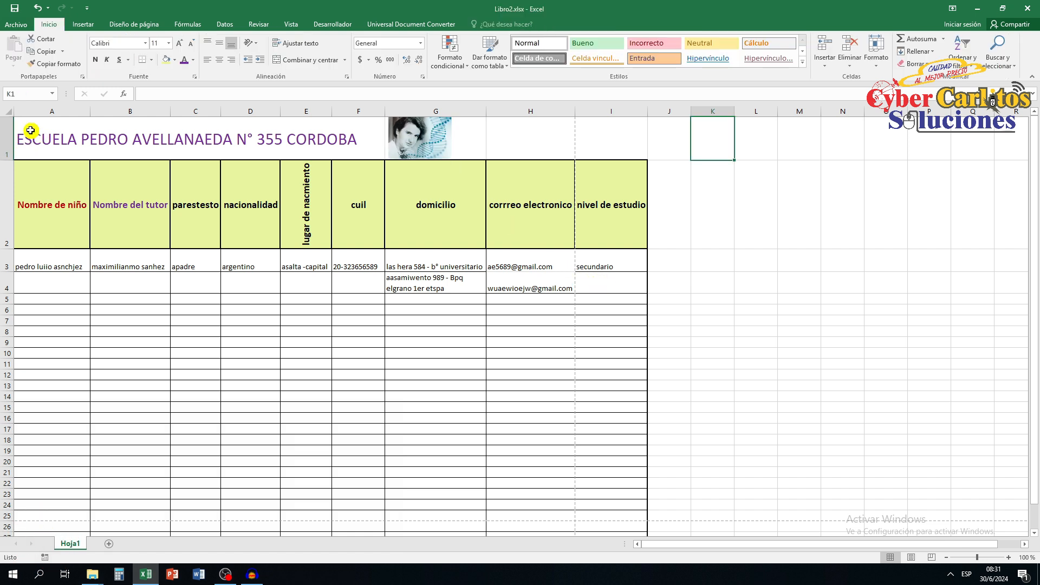
Fill the title row cells A1:I1 with light grey.
left_click_drag(22, 120, 604, 153)
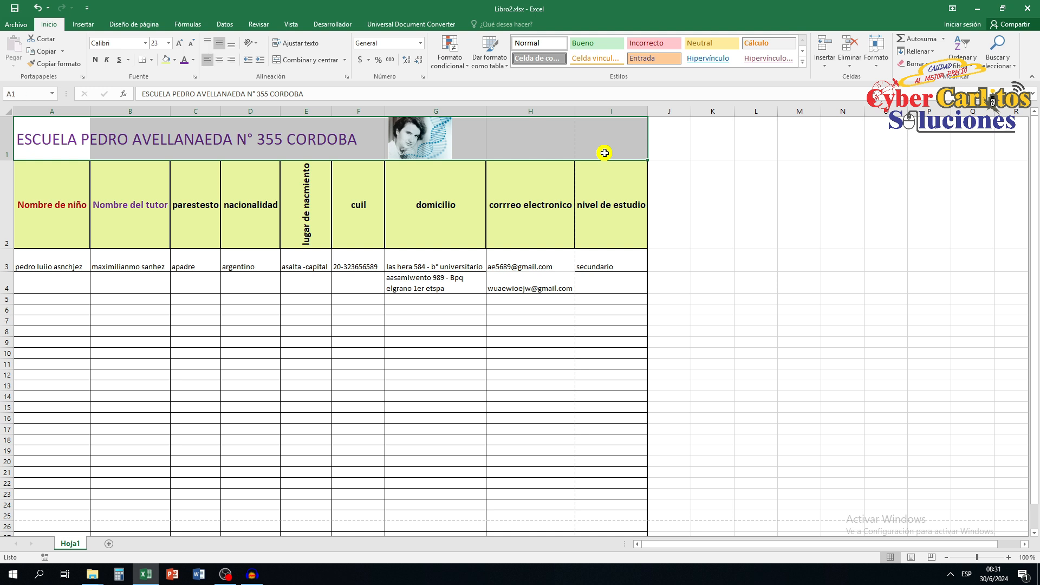
left_click(756, 205)
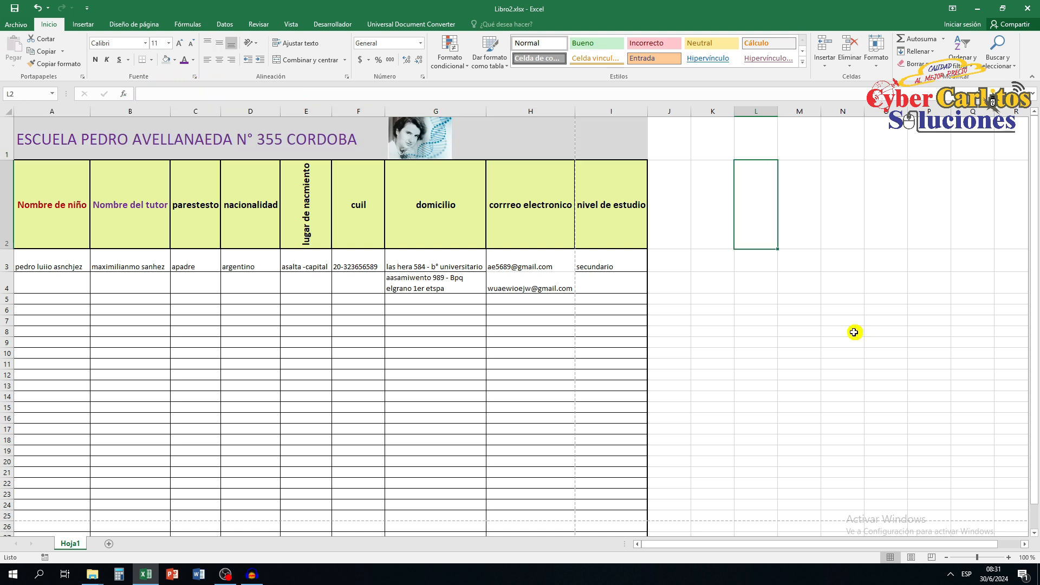
Try centring the names in A3 and B3, and set both cells back to left alignment.
left_click(33, 262)
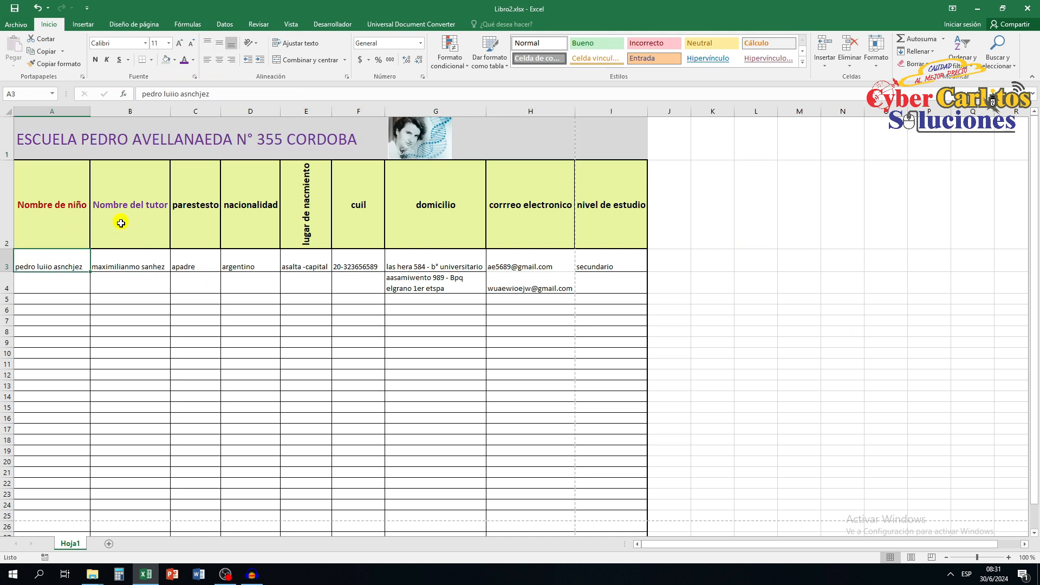
left_click(219, 60)
left_click(146, 261)
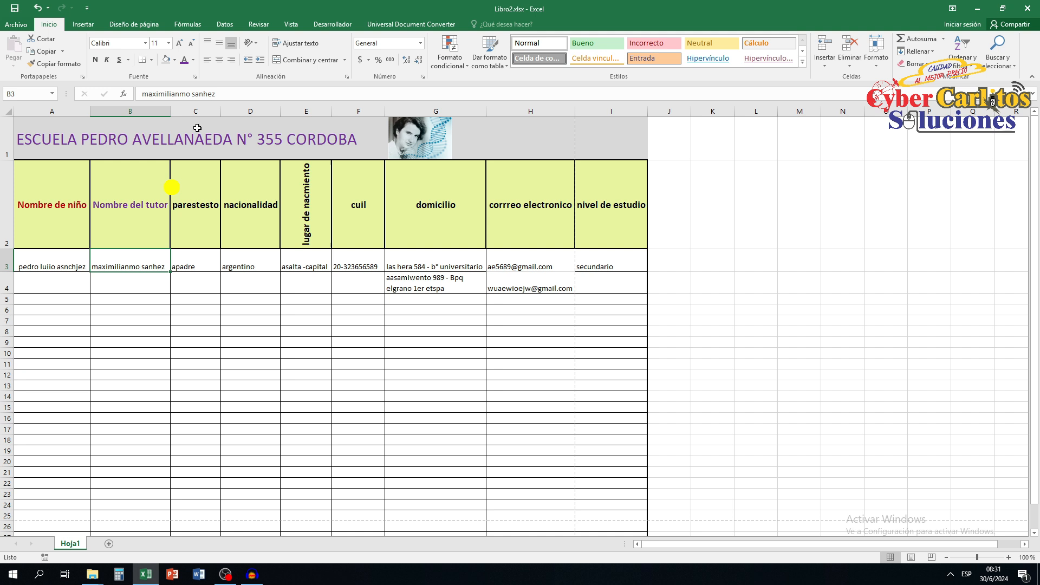
left_click(220, 60)
left_click(74, 263)
left_click(207, 59)
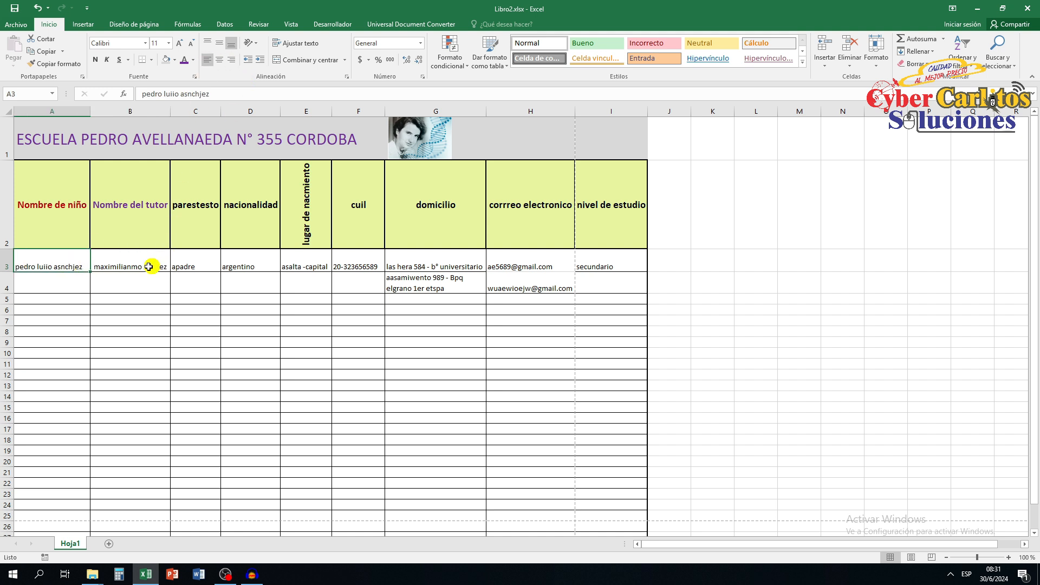
left_click(149, 266)
left_click(207, 60)
Centre the contents of C3, D3 and F3 horizontally in the first data row.
left_click(193, 266)
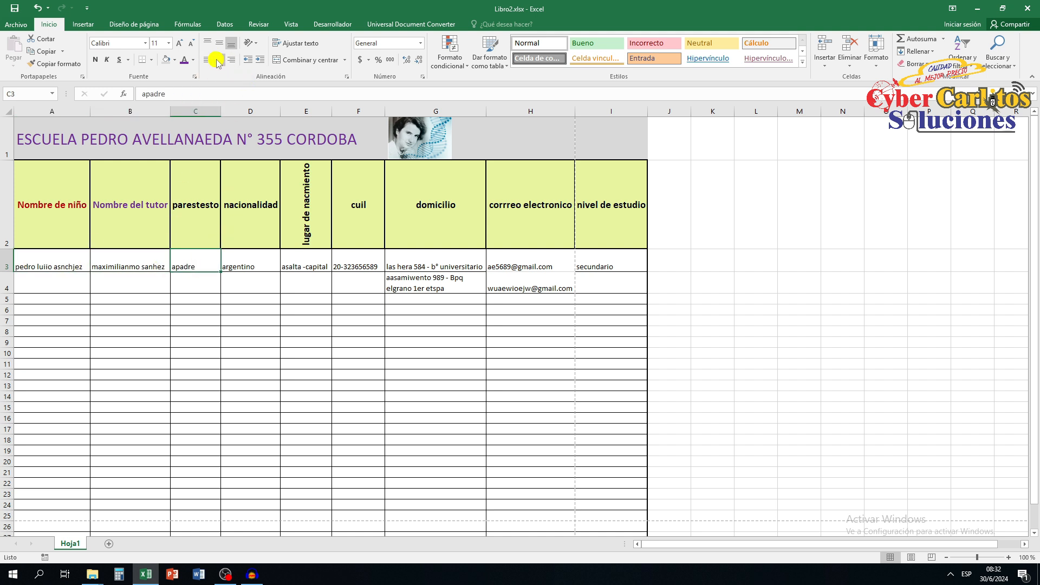
left_click(218, 61)
left_click(233, 268)
left_click(219, 61)
left_click(359, 267)
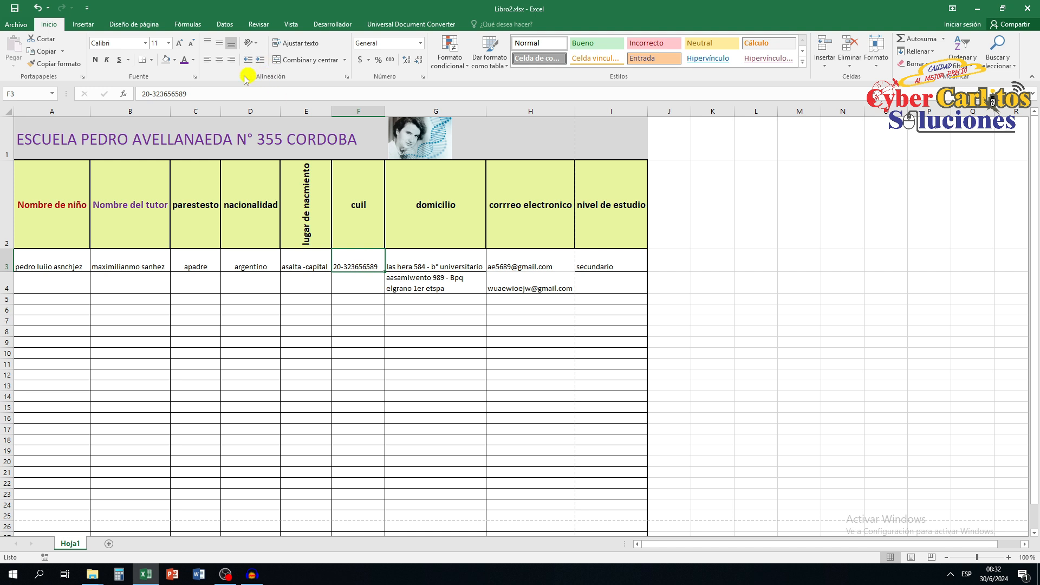
left_click(220, 61)
scroll(379, 282, "down", 1)
scroll(412, 298, "up", 1)
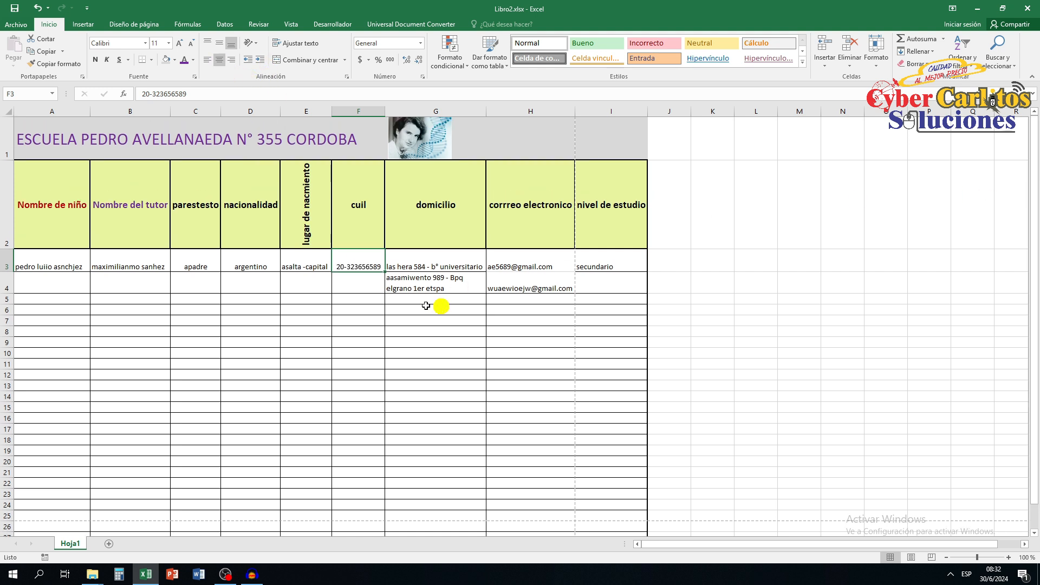
Fill cells A4:I4 with the lightest green theme colour.
left_click_drag(30, 265, 621, 271)
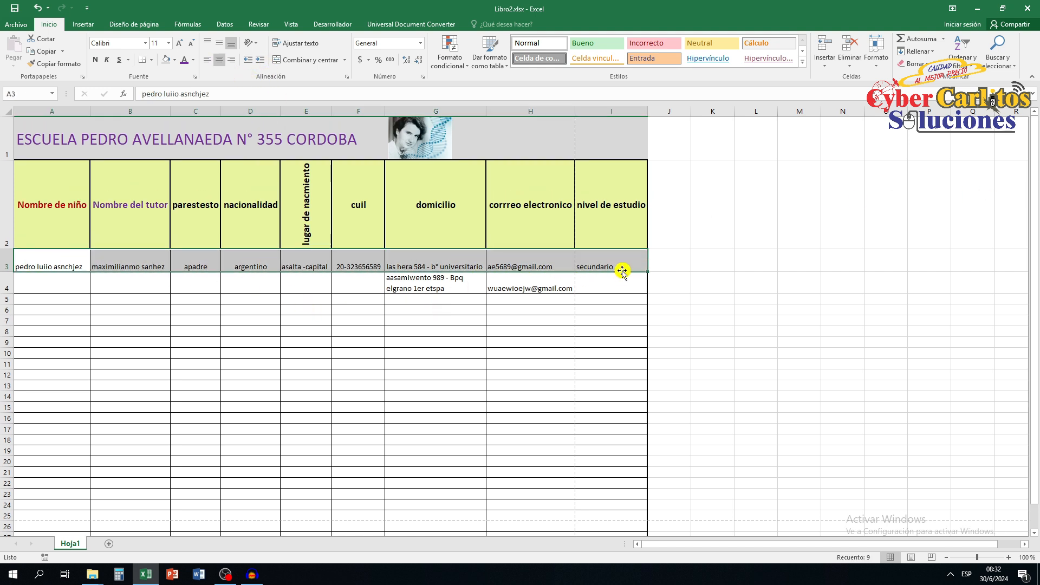
left_click_drag(27, 284, 598, 286)
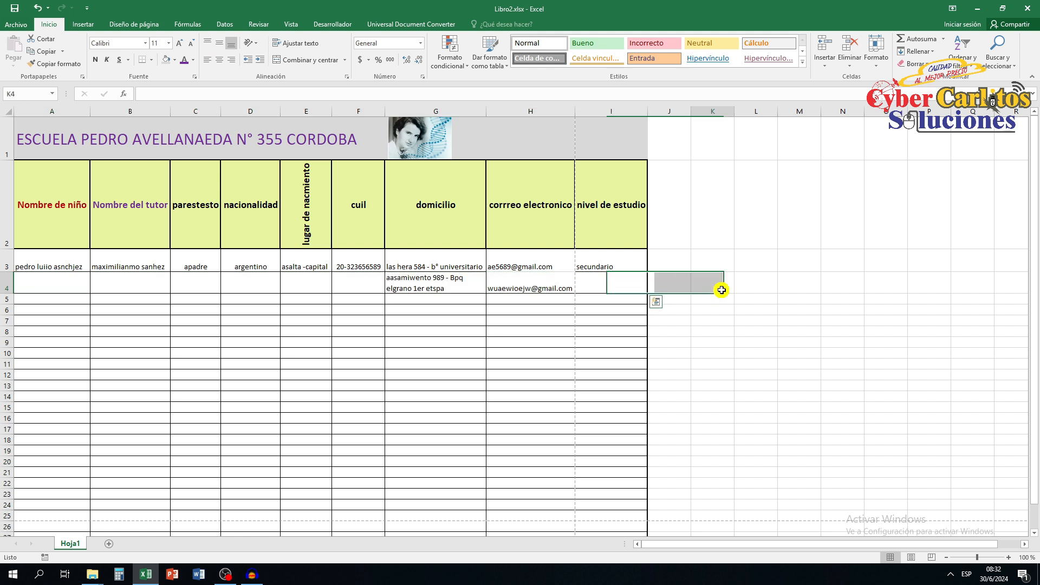
left_click(710, 273)
left_click_drag(27, 283, 597, 289)
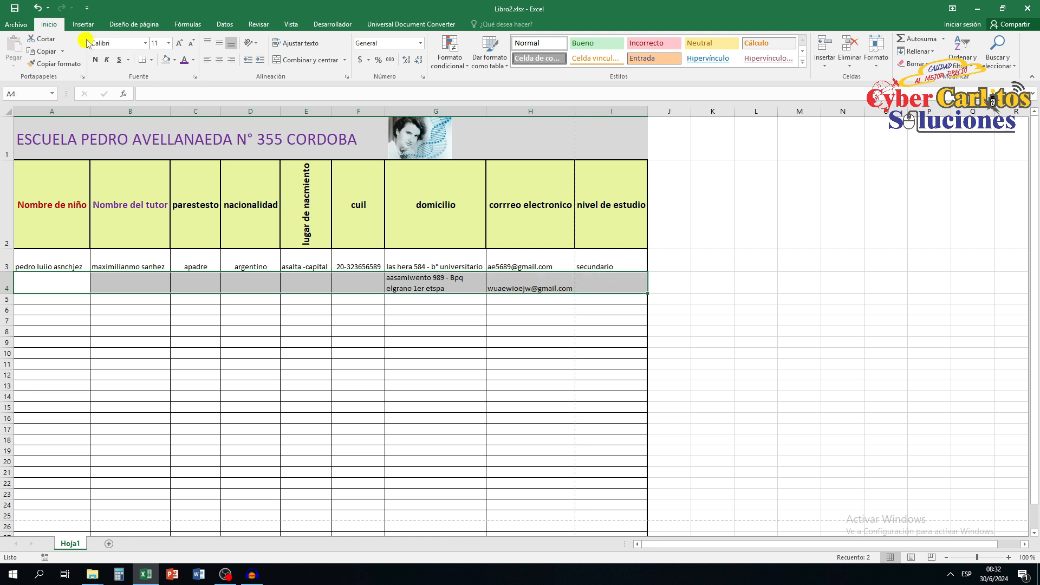
left_click(177, 64)
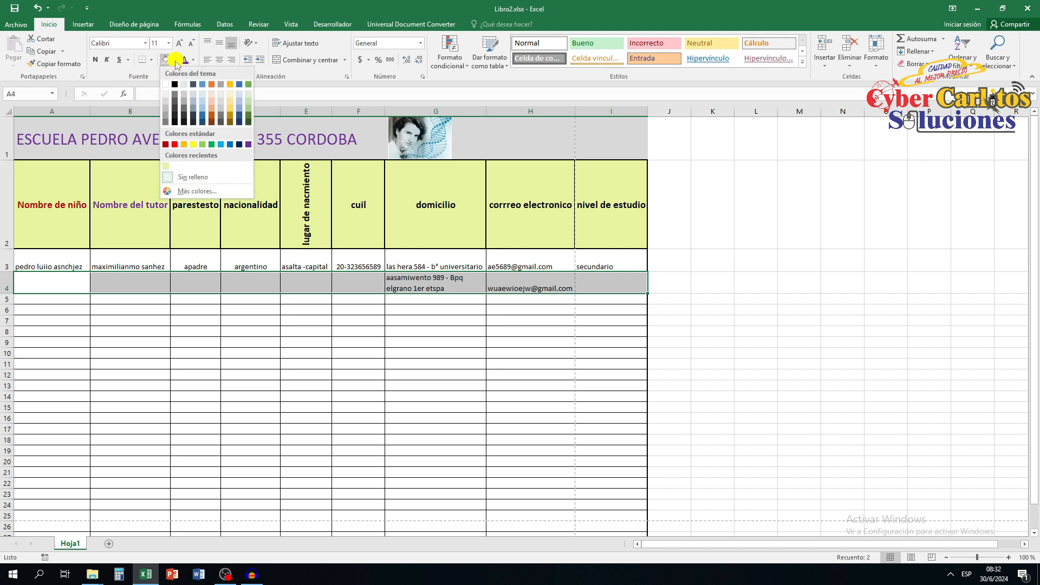
left_click(248, 93)
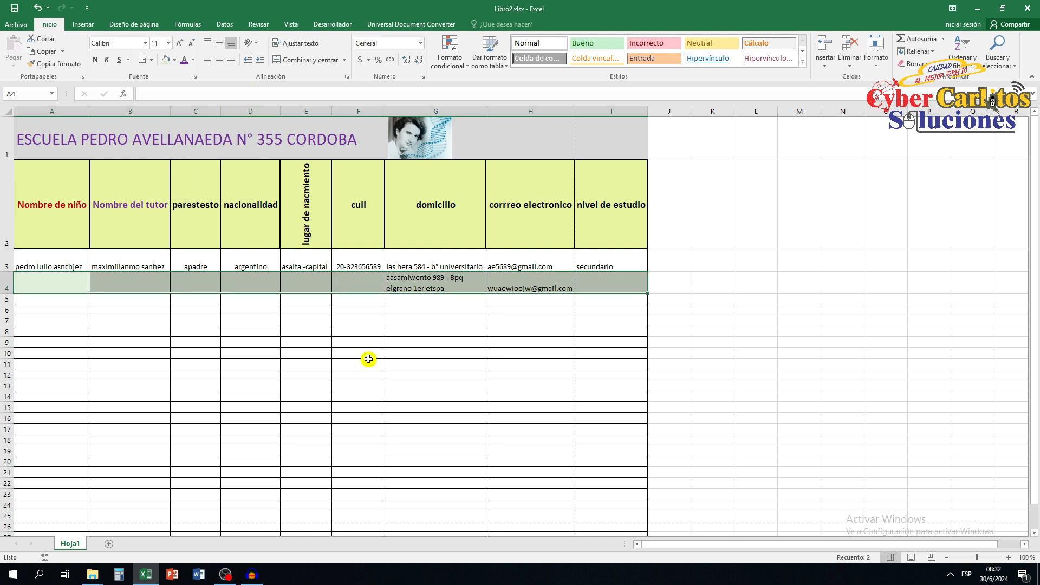
Enter the filler text DFDFDFDFD, DFDFDFD and DFDFD in A5:C5, then 56576776 in A6 and filler text in B6.
left_click(37, 300)
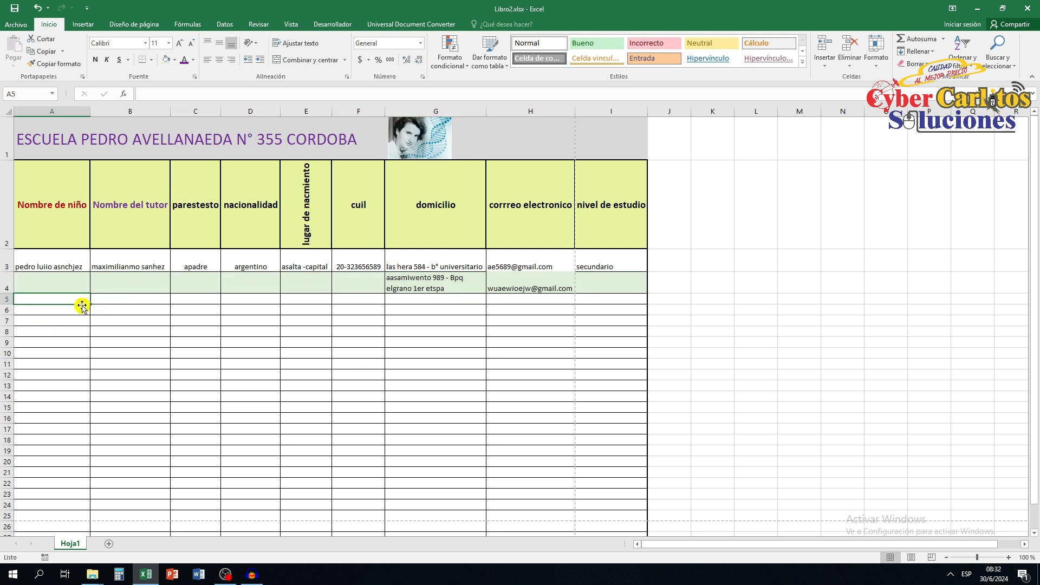
type("DFDFDFDFD")
key("Tab")
type("DFD")
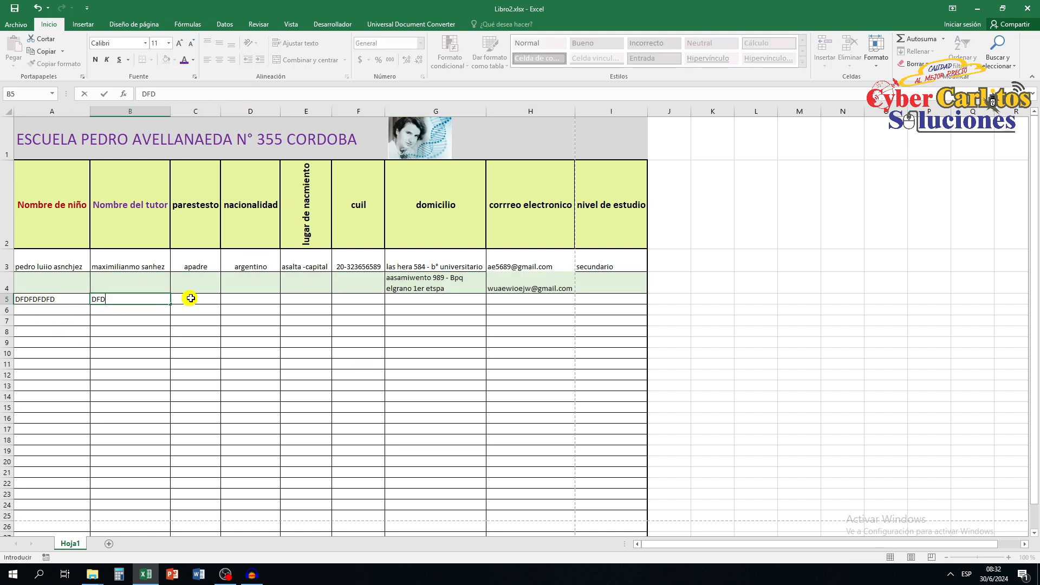
type("FDFD")
key("Tab")
type("DFDFD")
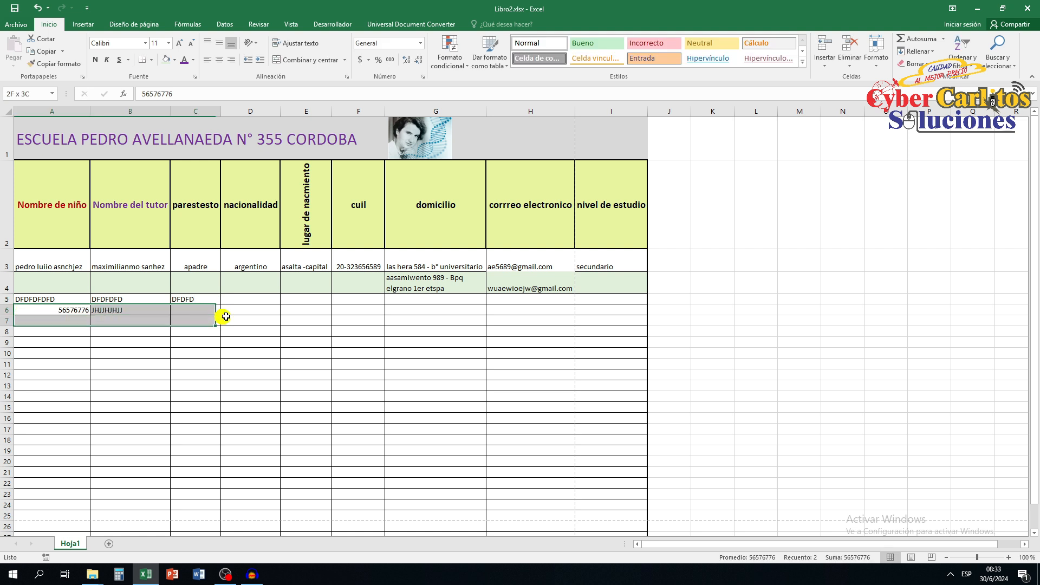
Apply the same light green fill to alternate table rows A6:I6, A8:I8 and A10:I10.
left_click_drag(226, 317, 623, 310)
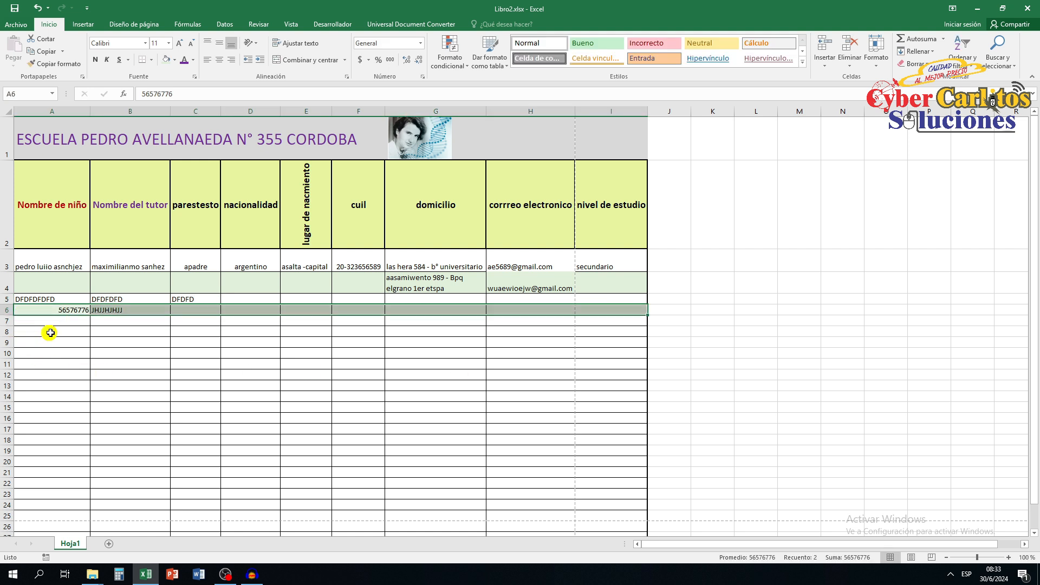
left_click_drag(16, 332, 617, 331)
left_click(166, 60)
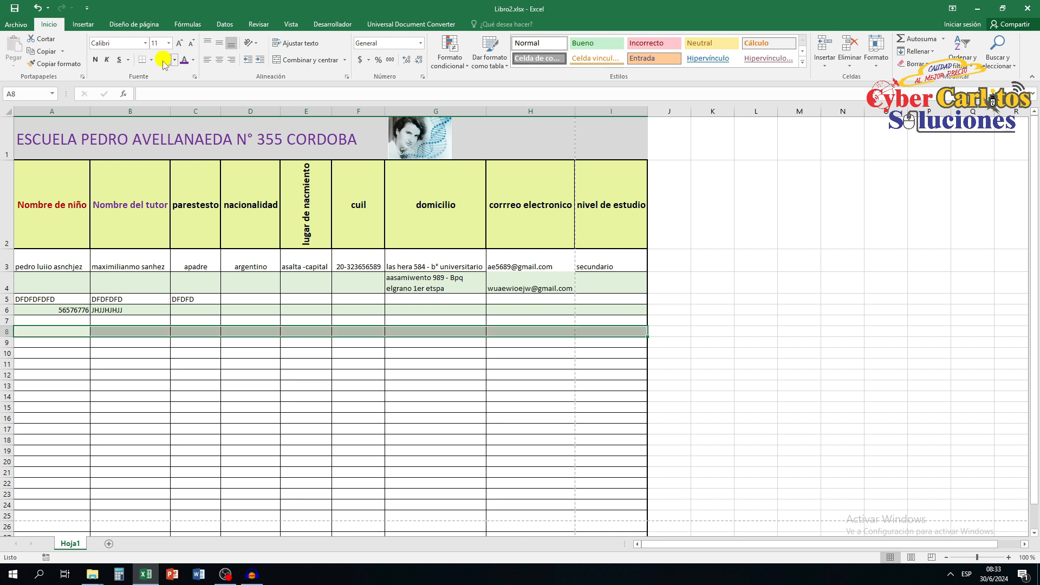
left_click(62, 352)
left_click_drag(62, 352, 610, 353)
left_click(166, 59)
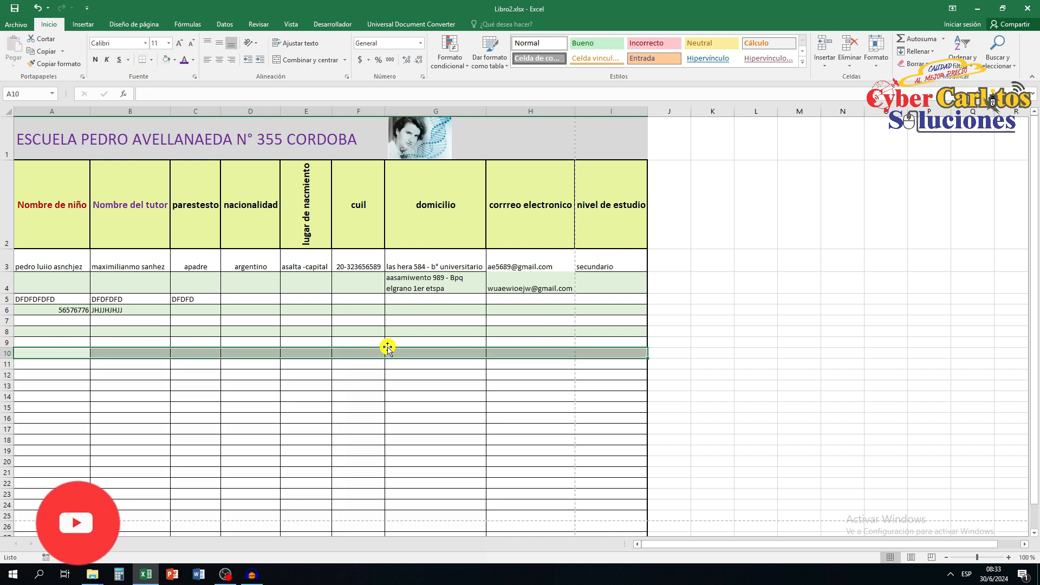
left_click(672, 343)
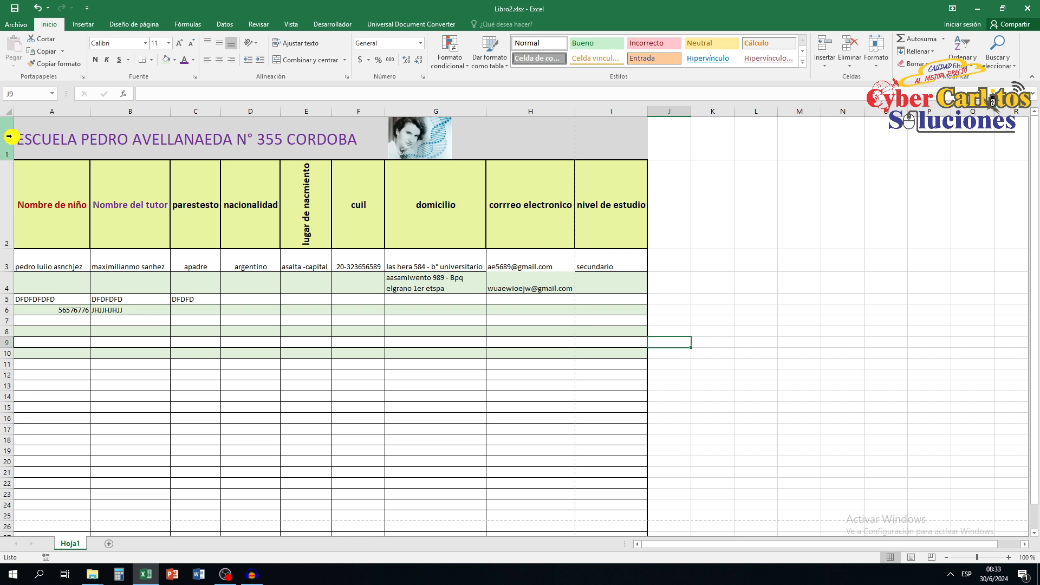
Insert a new column before the child name column and enter NRO in its cell A3.
right_click(25, 110)
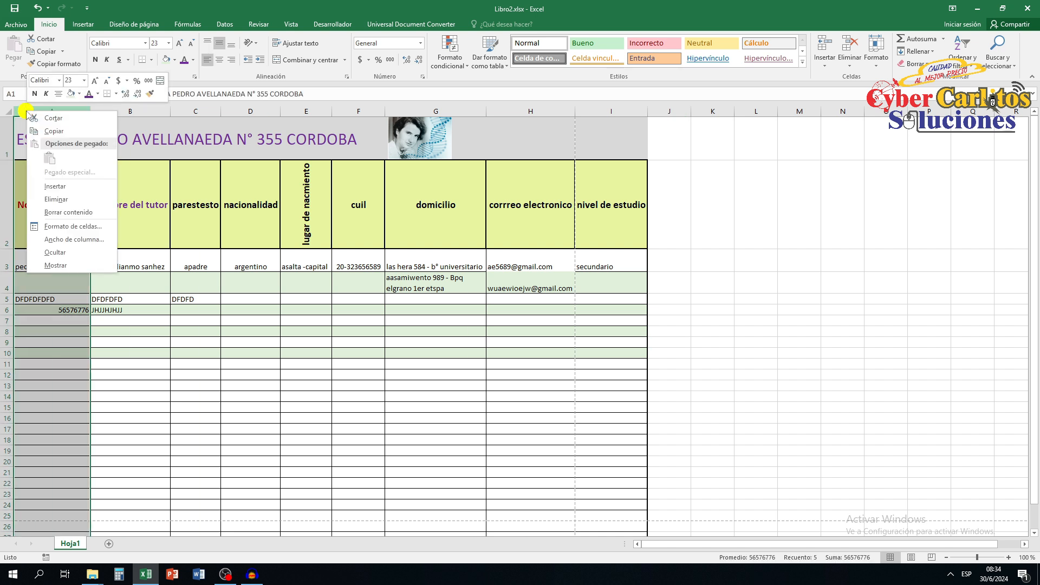
left_click(54, 185)
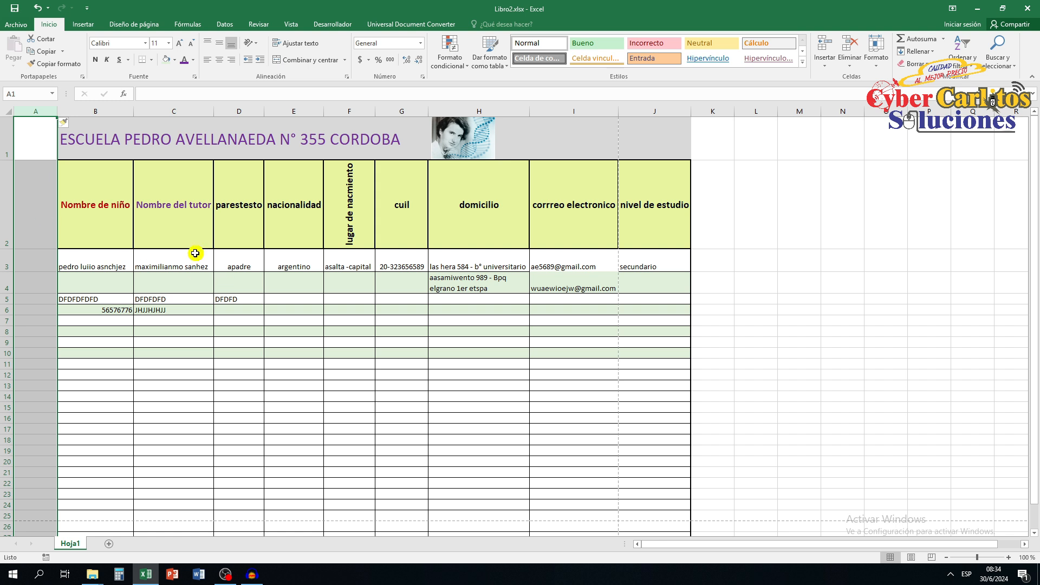
left_click(111, 198)
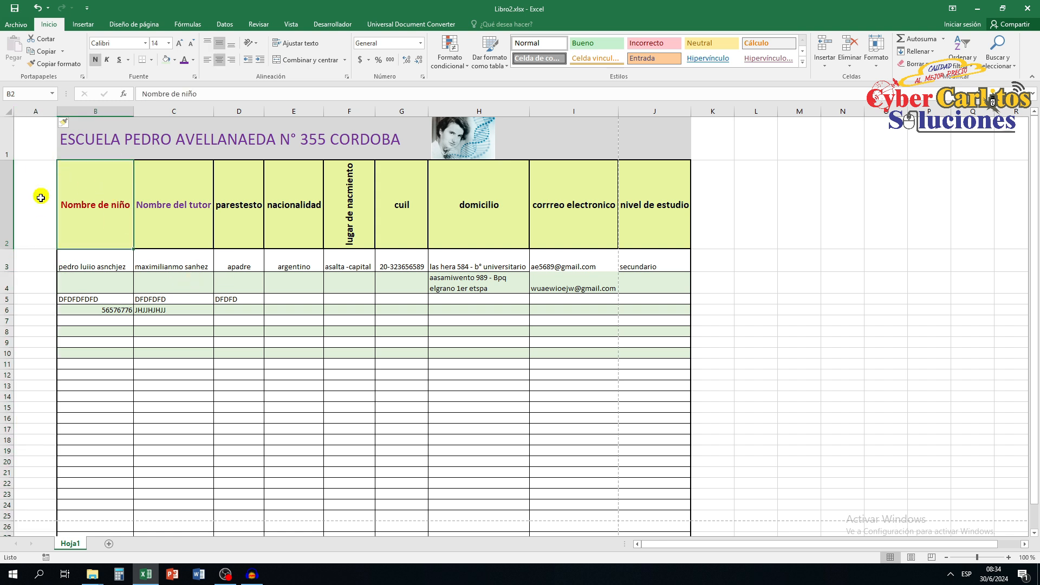
left_click(33, 217)
left_click(32, 267)
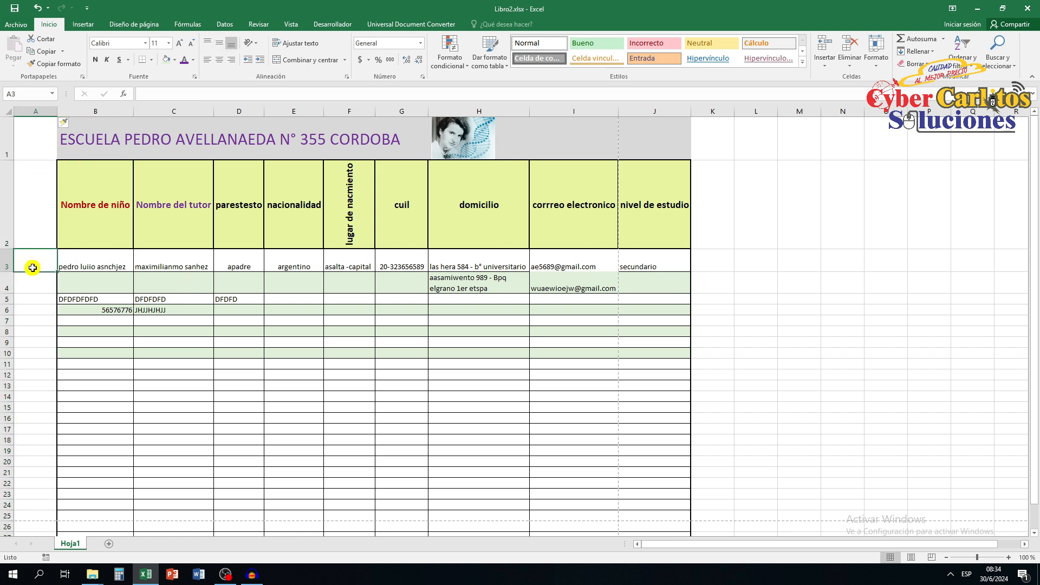
type("NRO")
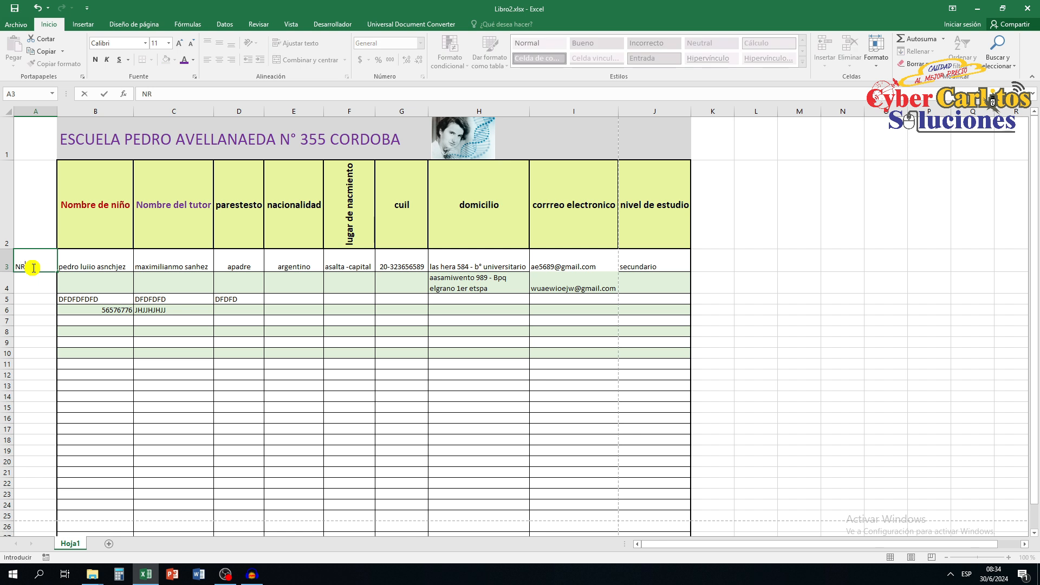
left_click(80, 253)
Rotate the NRO text downwards in A3 and narrow column A to just fit it.
left_click(25, 261)
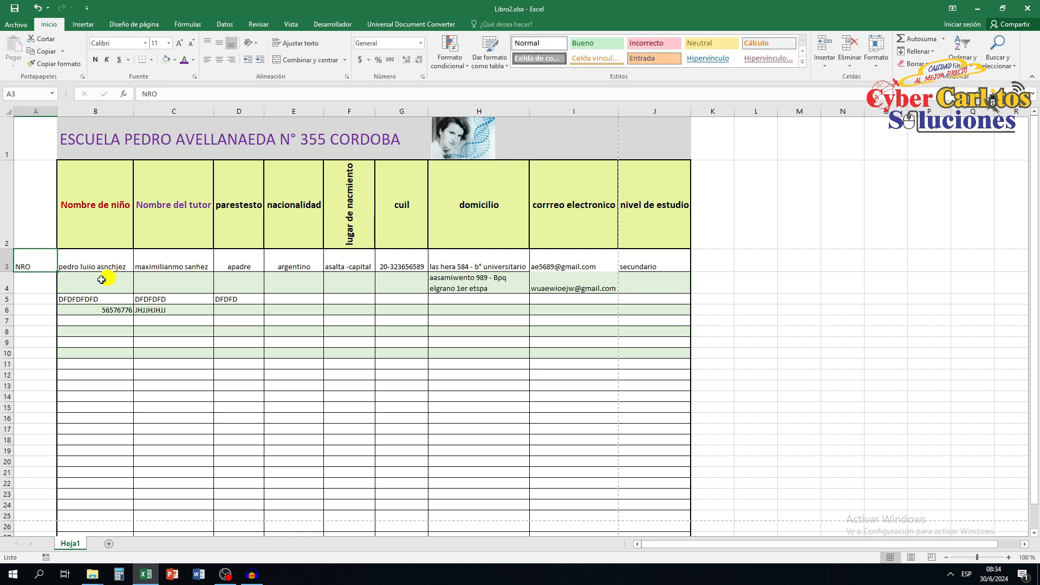
left_click(258, 43)
left_click(207, 80)
left_click(254, 45)
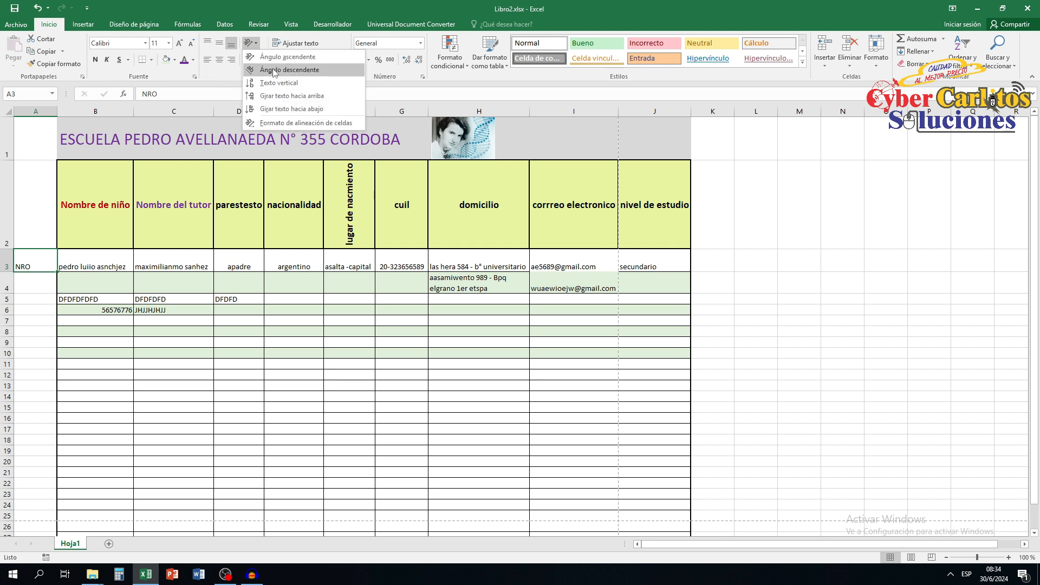
left_click(285, 109)
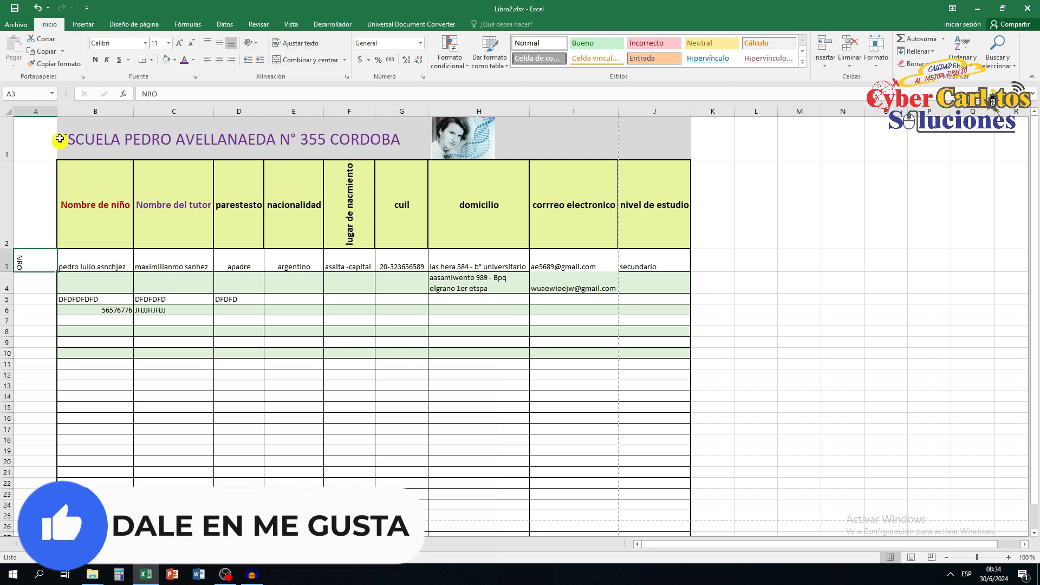
left_click_drag(57, 110, 29, 111)
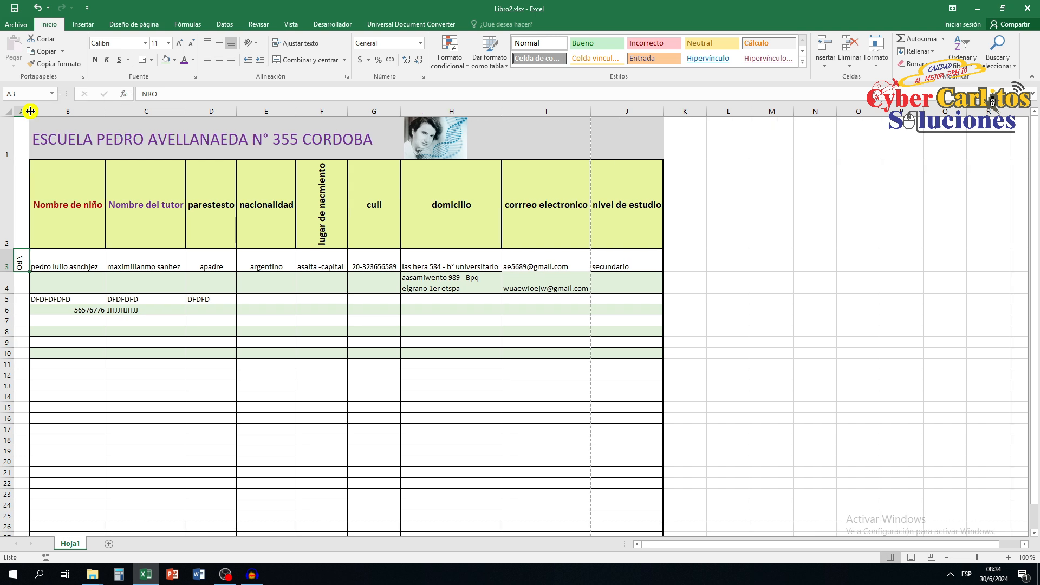
Enter 1 in A4 and the numbering formula =A4+1 in A5.
left_click(21, 283)
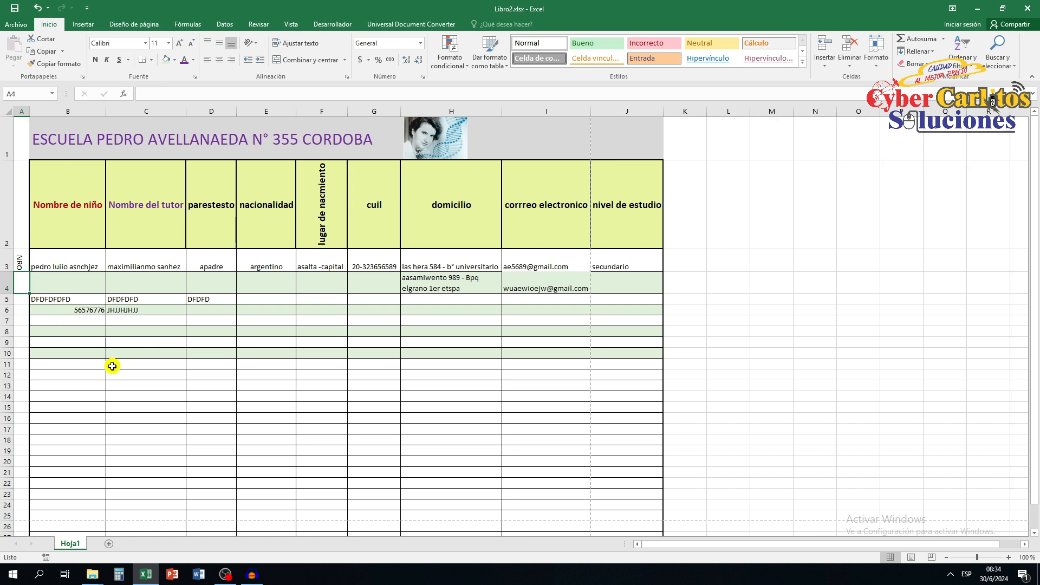
type("1")
key("Return")
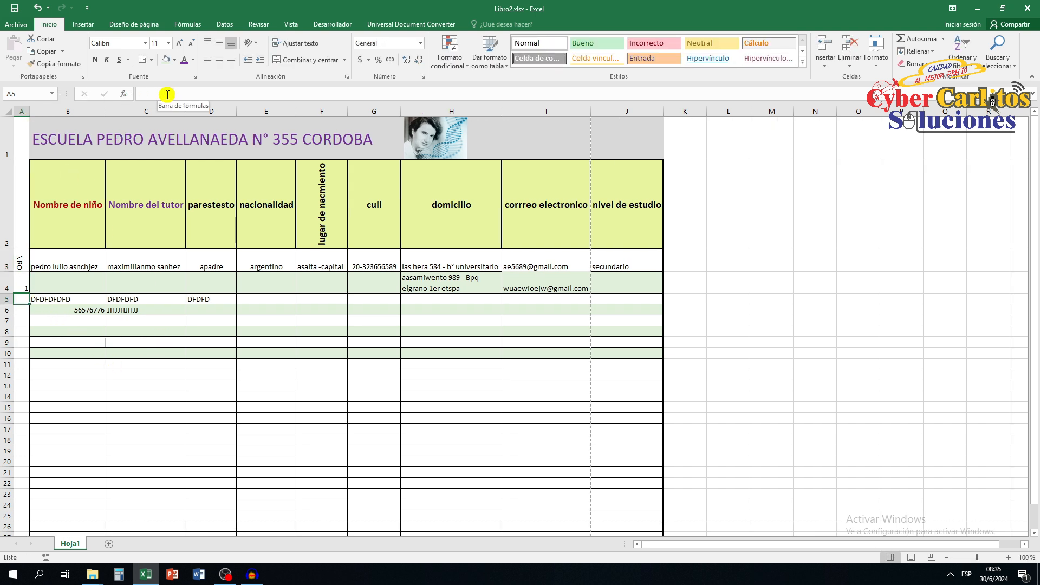
left_click(167, 93)
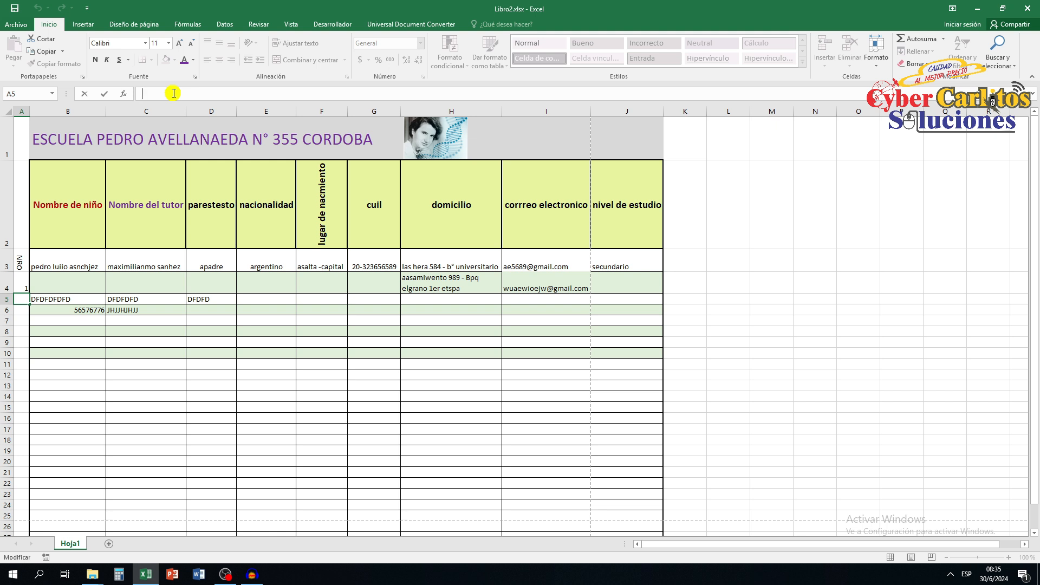
type("=")
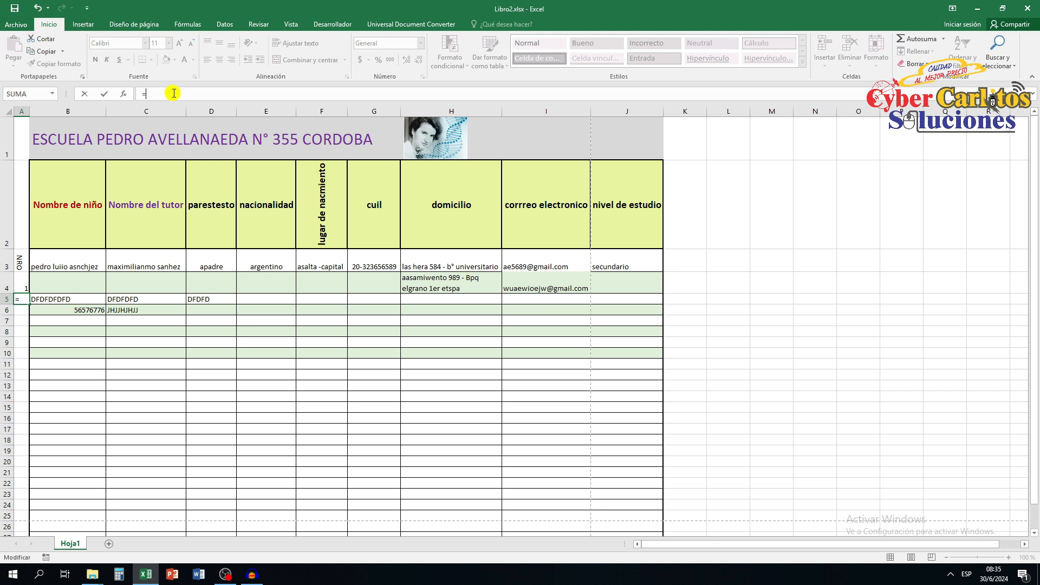
left_click(21, 283)
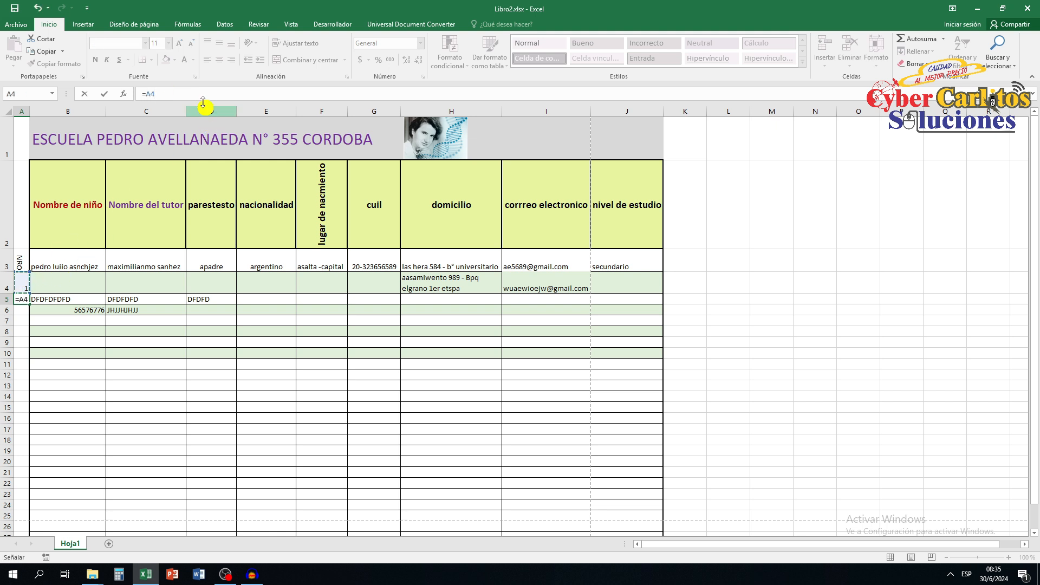
type("+")
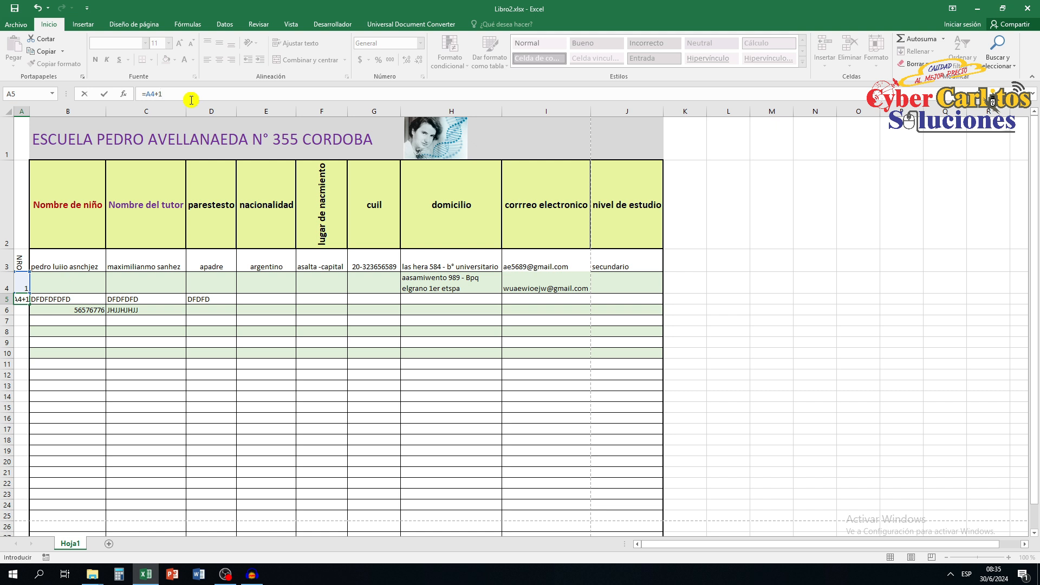
type("1")
key("Return")
Fill the numbering formula from A5 down to A25.
left_click(24, 299)
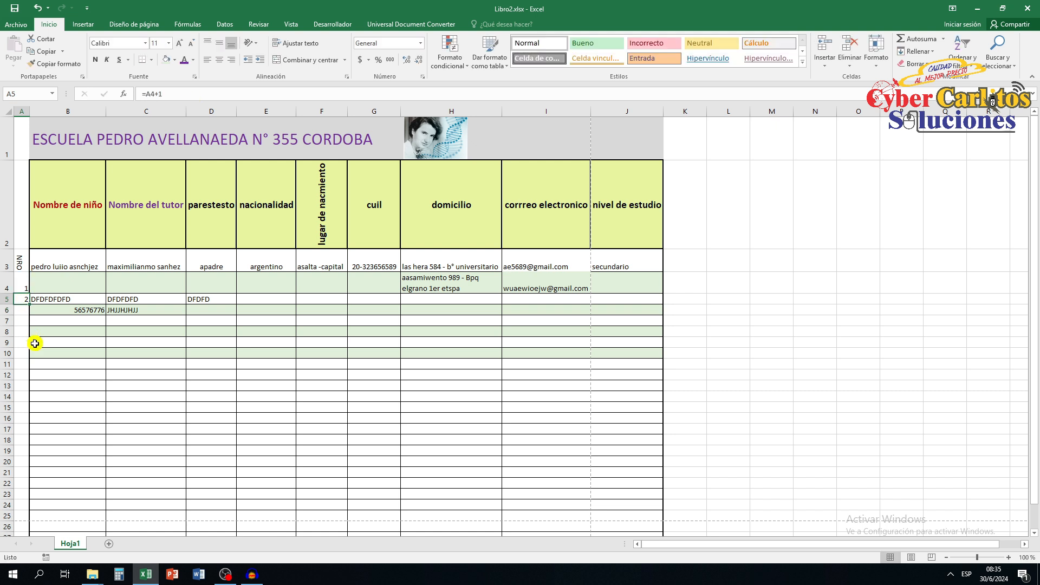
mouse_move(31, 304)
left_mouse_down()
mouse_move(26, 429)
mouse_move(25, 304)
left_mouse_up()
left_click(51, 299)
left_click(25, 299)
left_click_drag(29, 304, 23, 520)
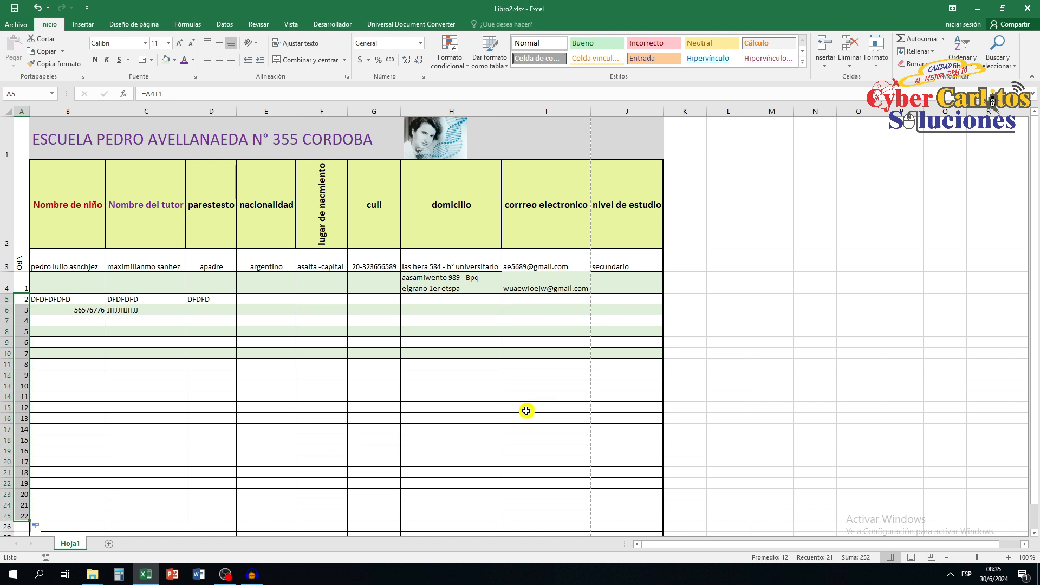
left_click(94, 344)
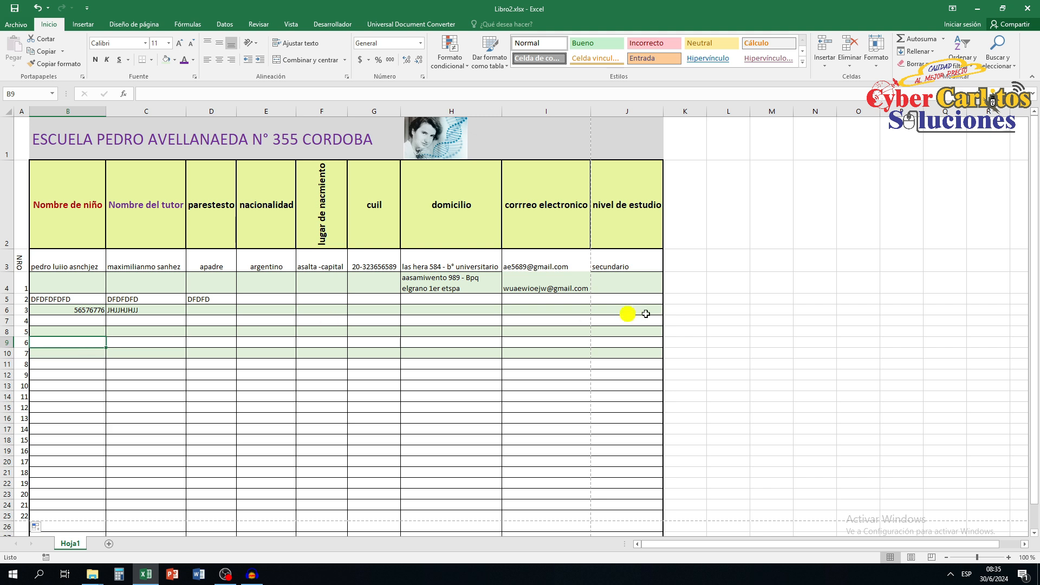